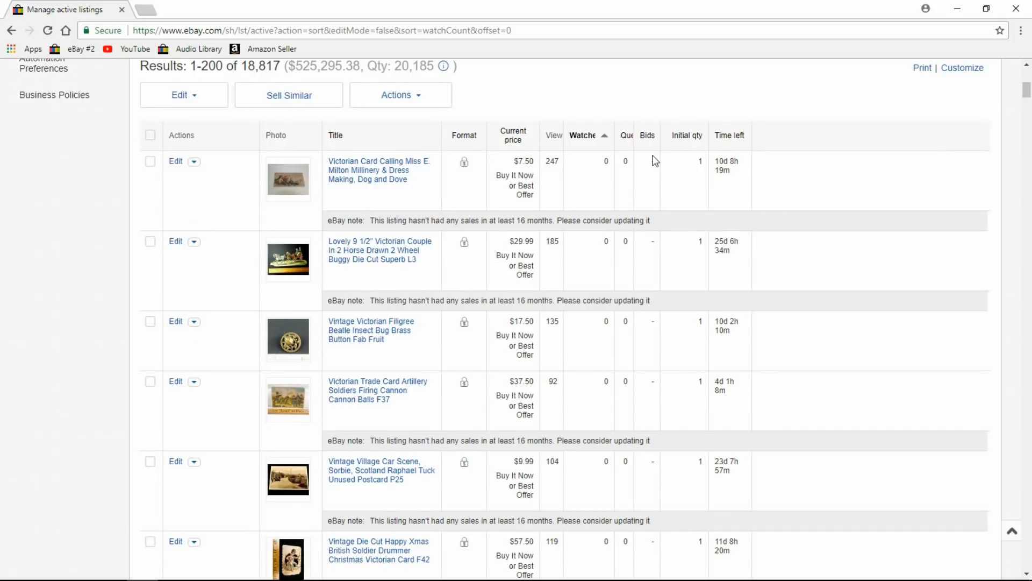
Sort active listings by Watchers, most first (12 watchers at top), and scroll through the results.
click(587, 141)
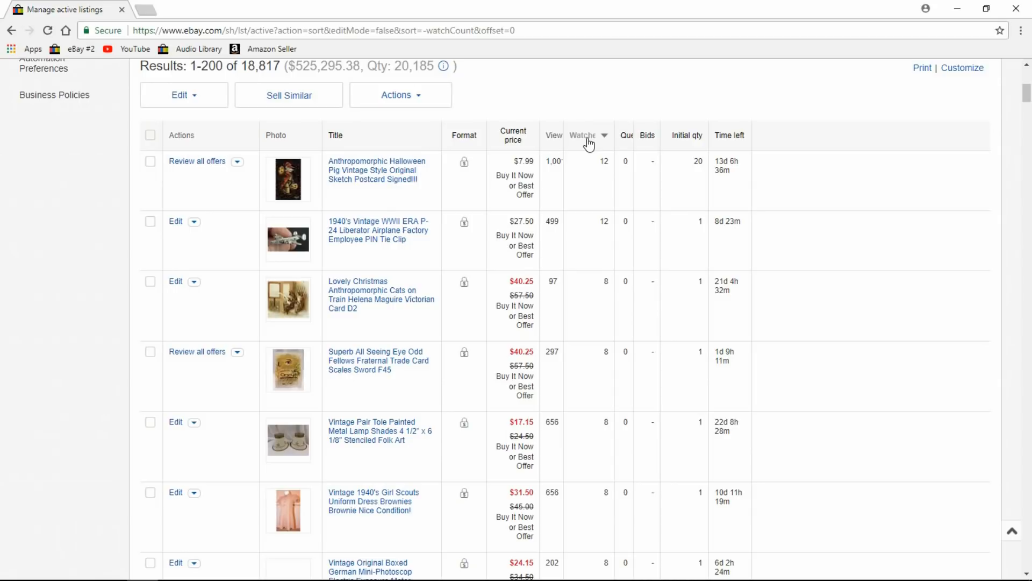
drag(1026, 94, 1026, 102)
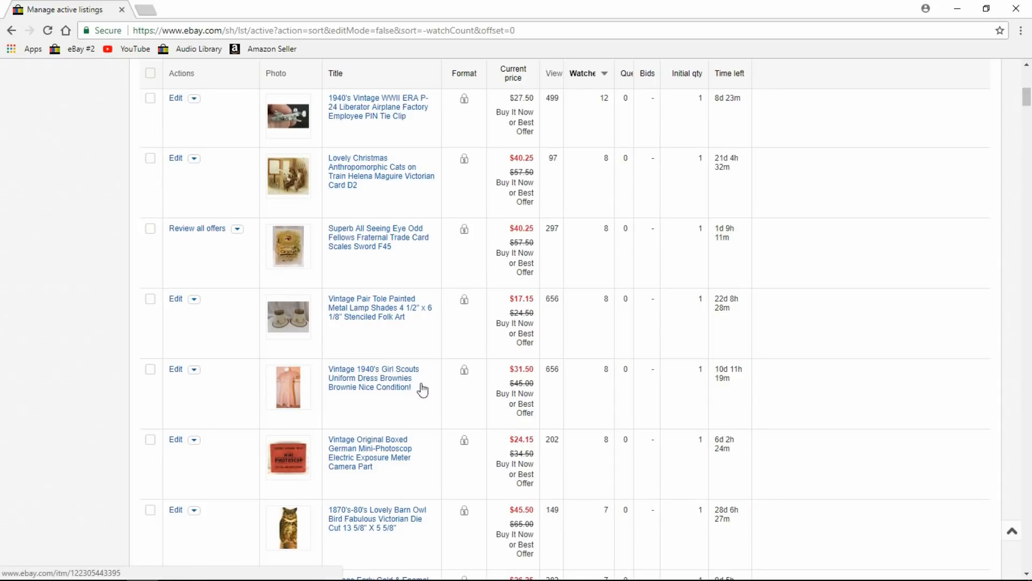
drag(1026, 97, 1028, 118)
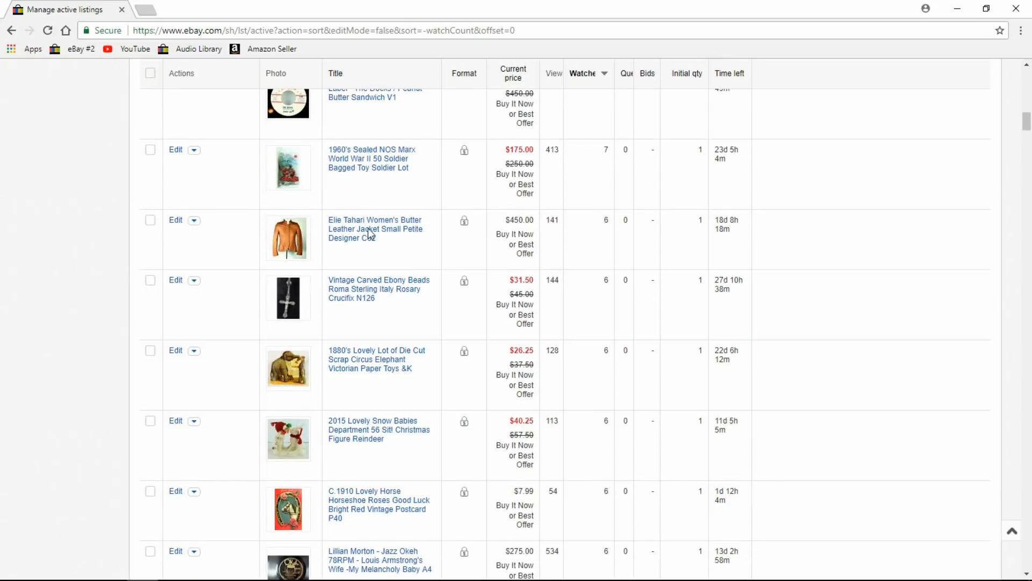
click(1027, 105)
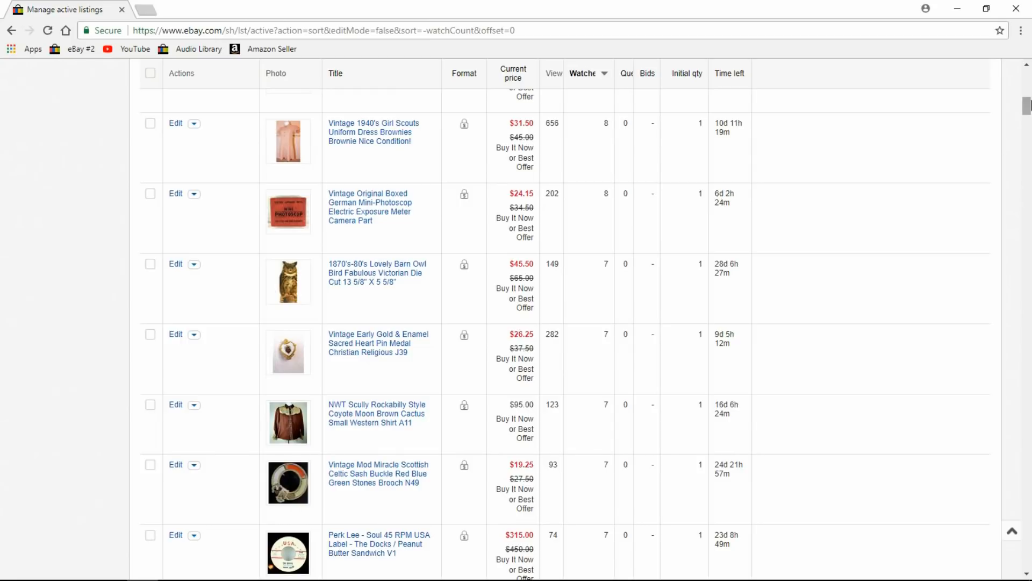
drag(1026, 106, 1028, 144)
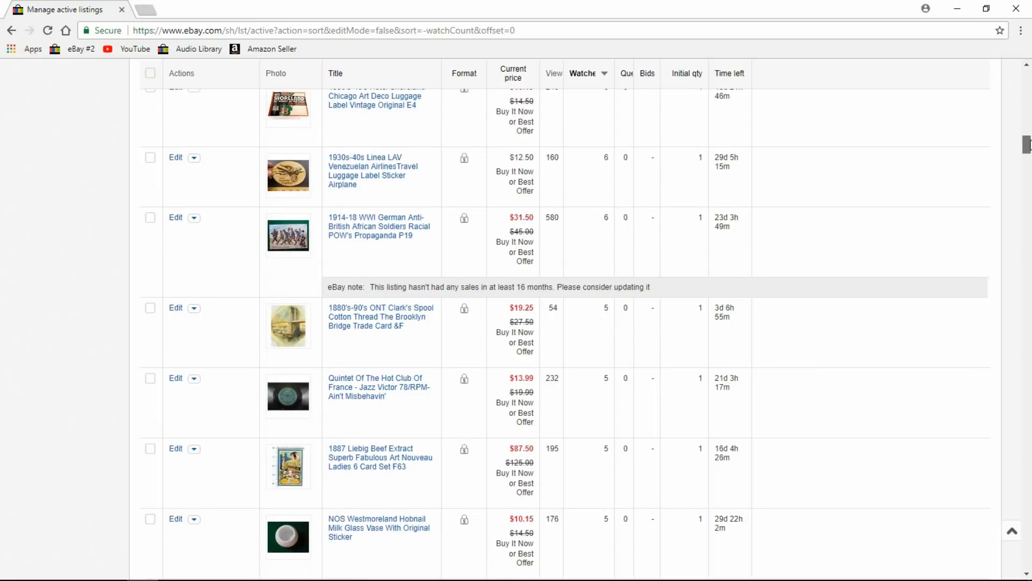
drag(1028, 144, 1027, 80)
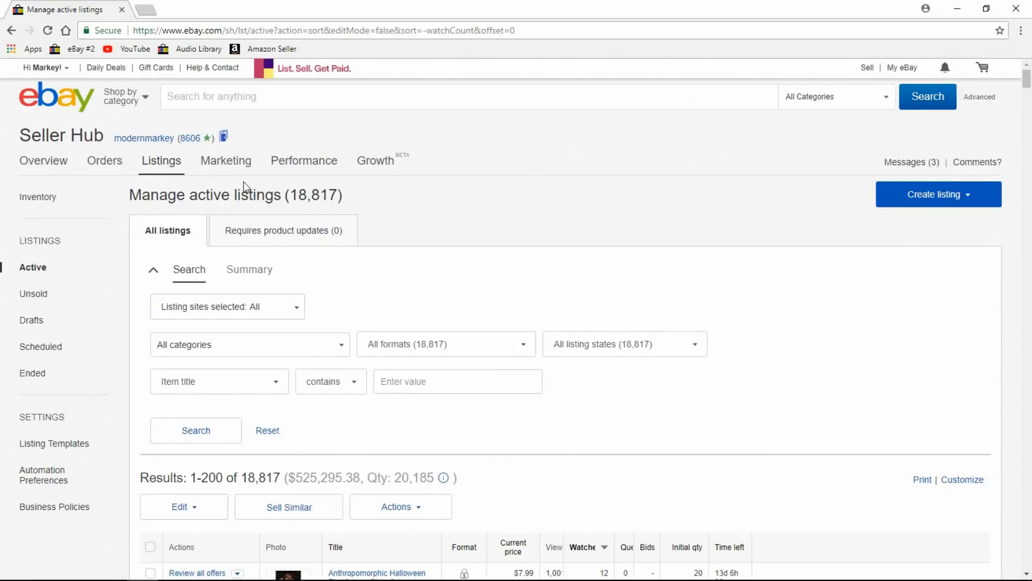
Go to the Marketing section, then to the Manage promotions dashboard.
click(235, 164)
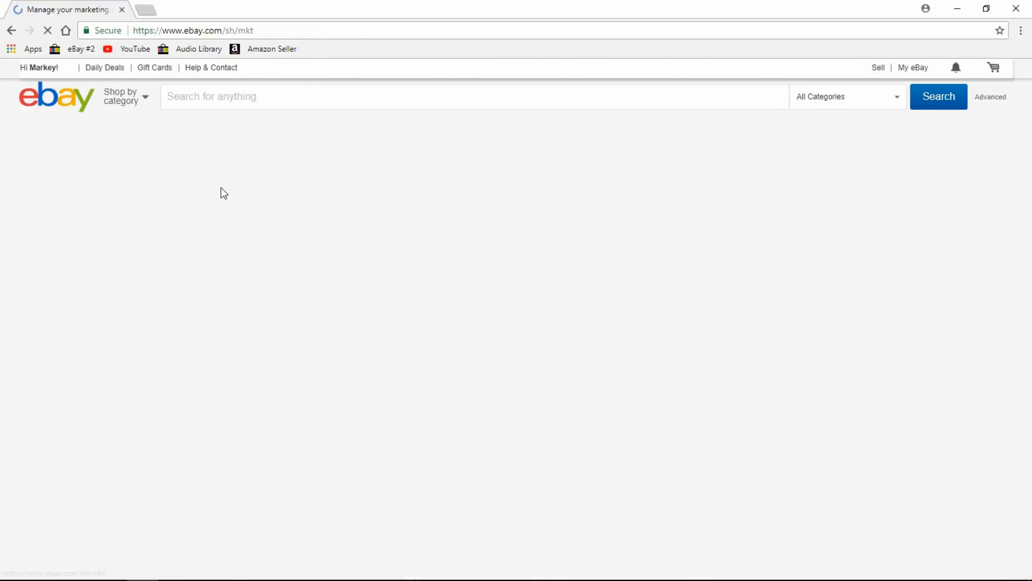
drag(1027, 129, 1028, 213)
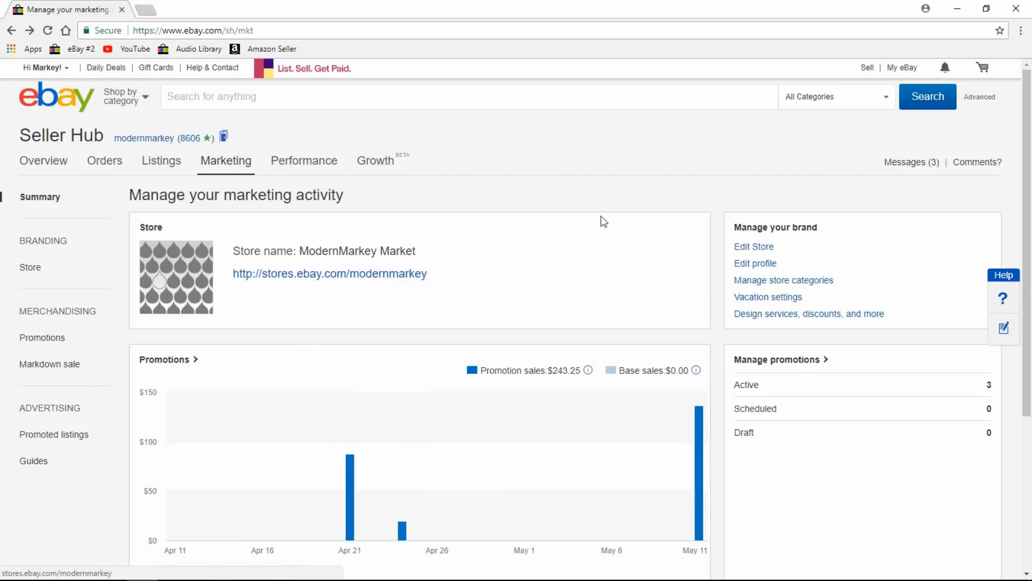
mouse_move(252, 171)
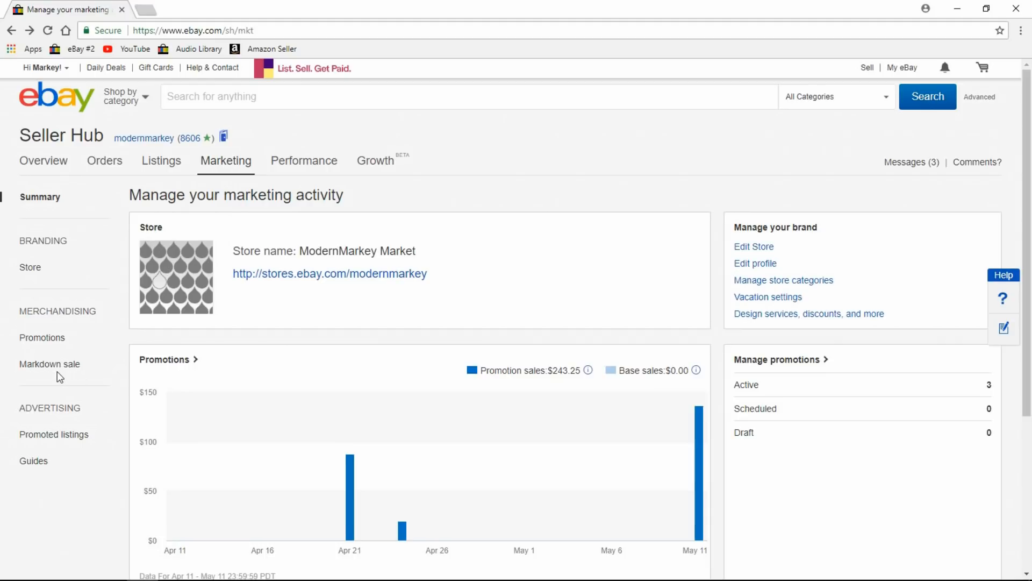
click(36, 365)
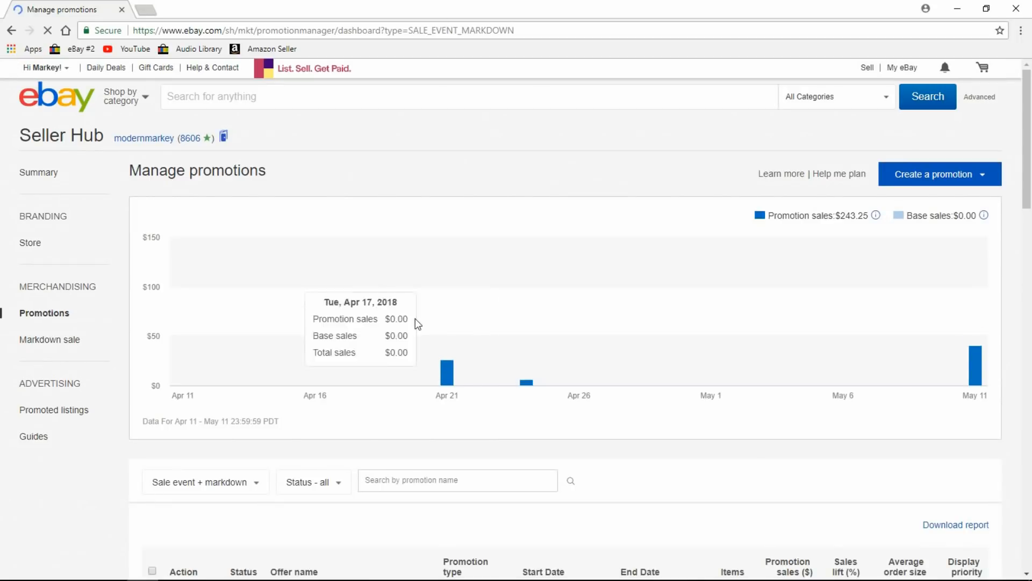
Start a new Sale event + markdown promotion from the Create a promotion menu.
drag(1030, 141, 1030, 146)
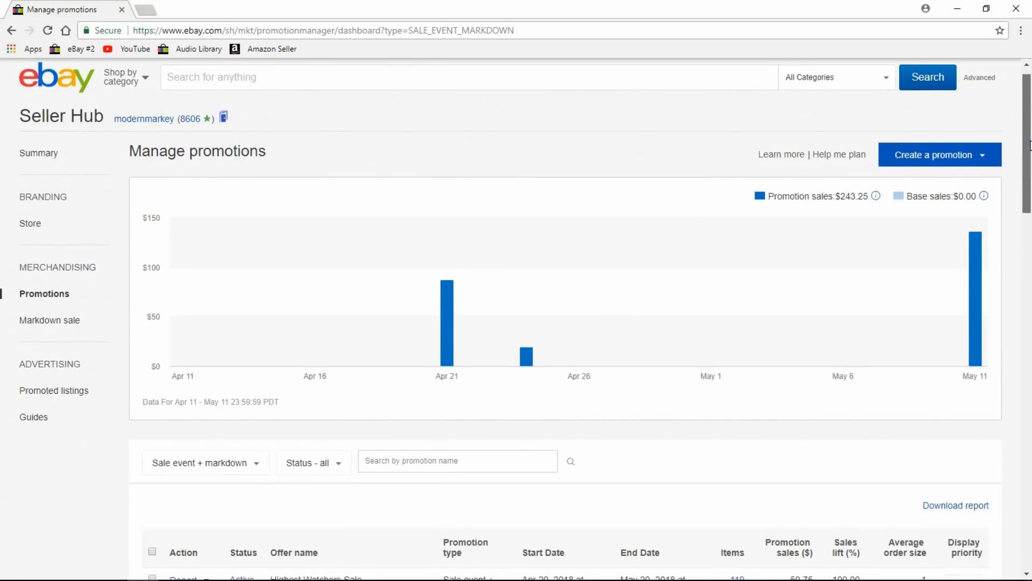
click(988, 167)
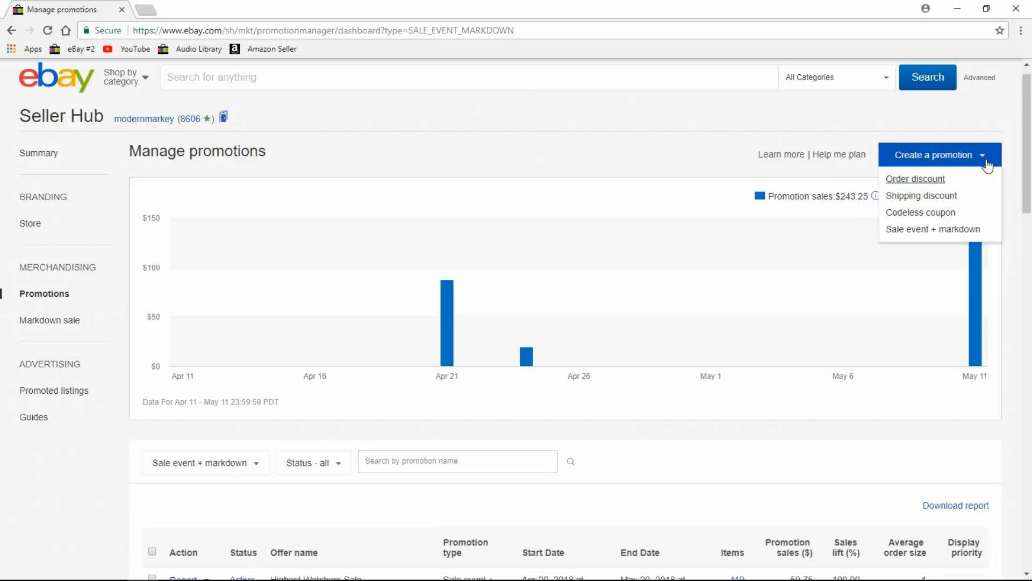
click(959, 229)
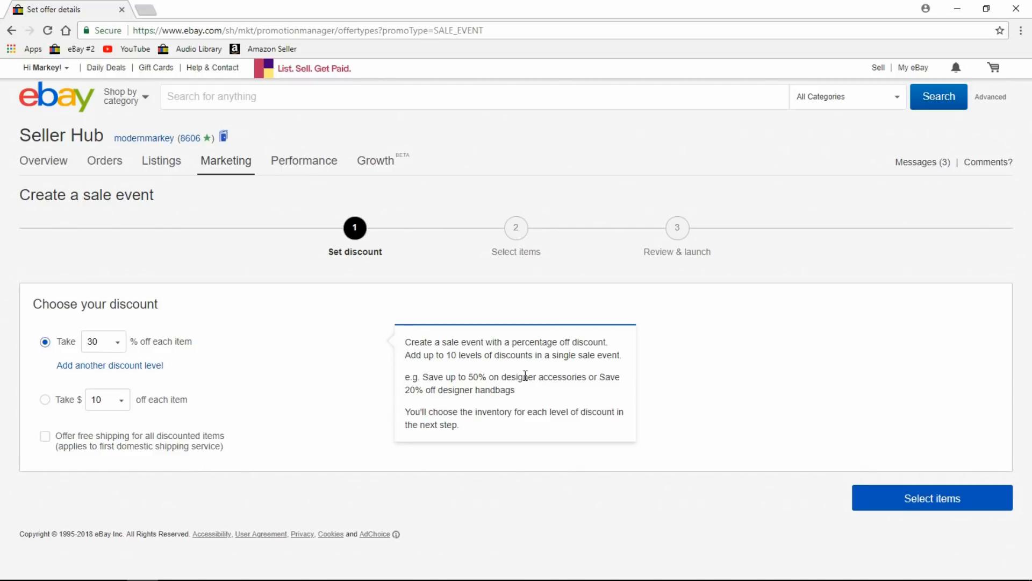
Keep the 30% off discount and continue to the Select items step.
click(119, 343)
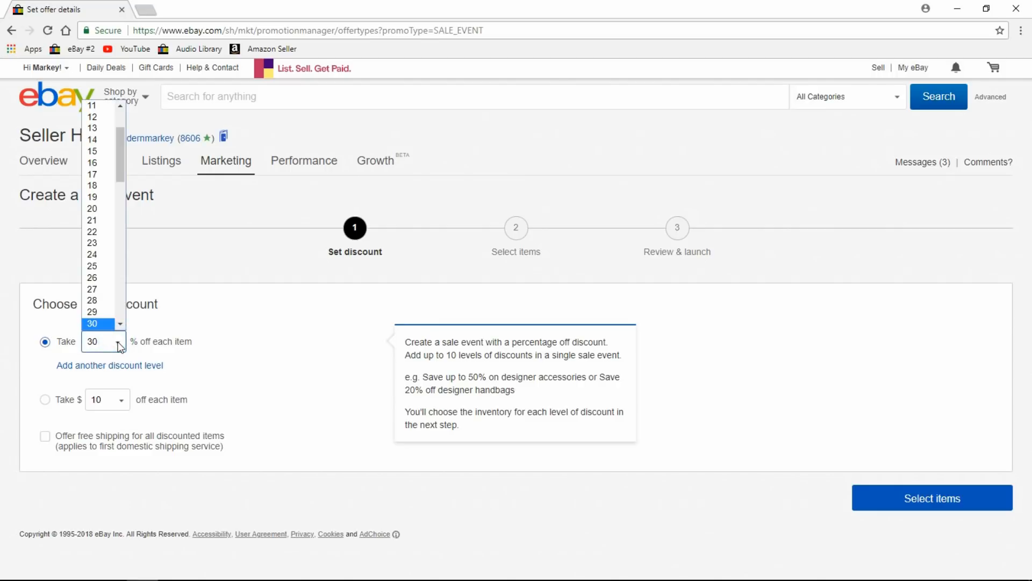
click(295, 317)
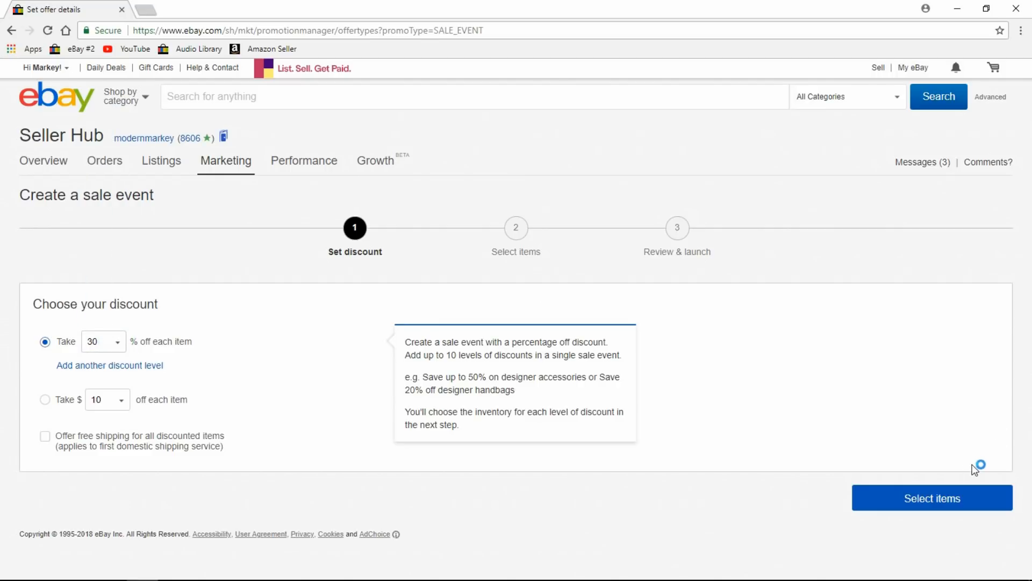
click(951, 505)
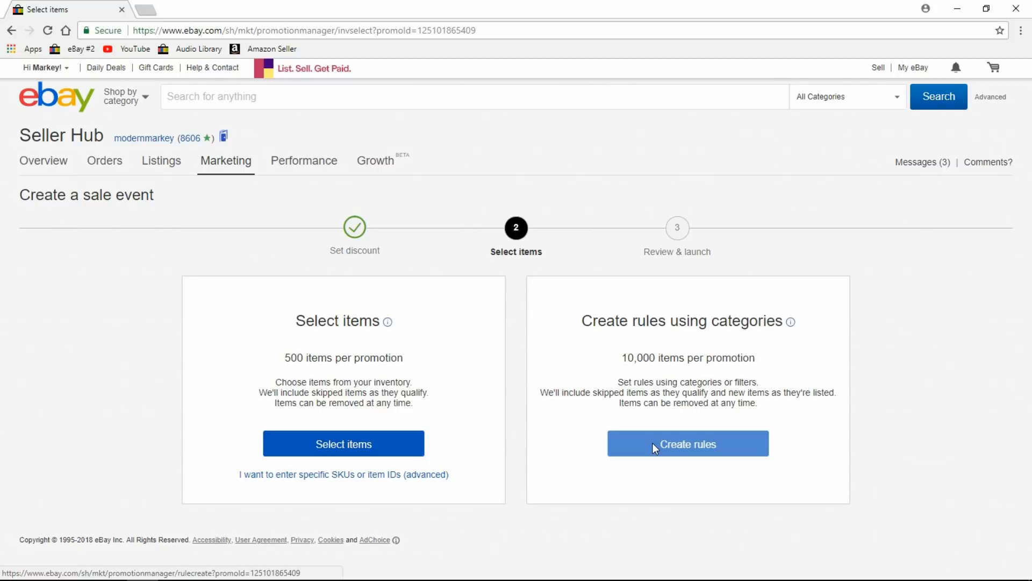
Pick items individually, filtering the list to the Military Items store category (294 items).
click(365, 445)
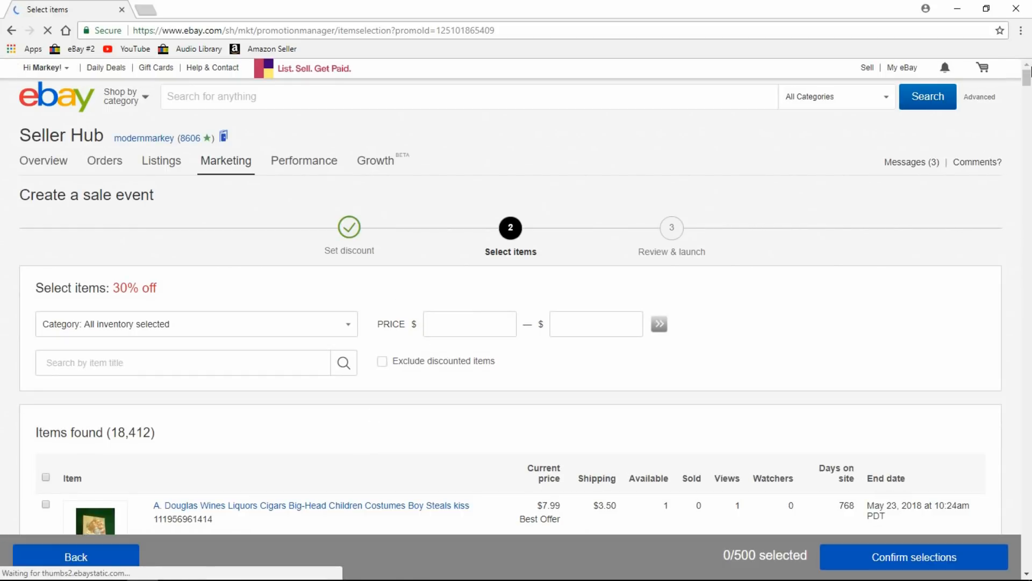
scroll(1028, 81, down, 5)
drag(1031, 79, 1031, 77)
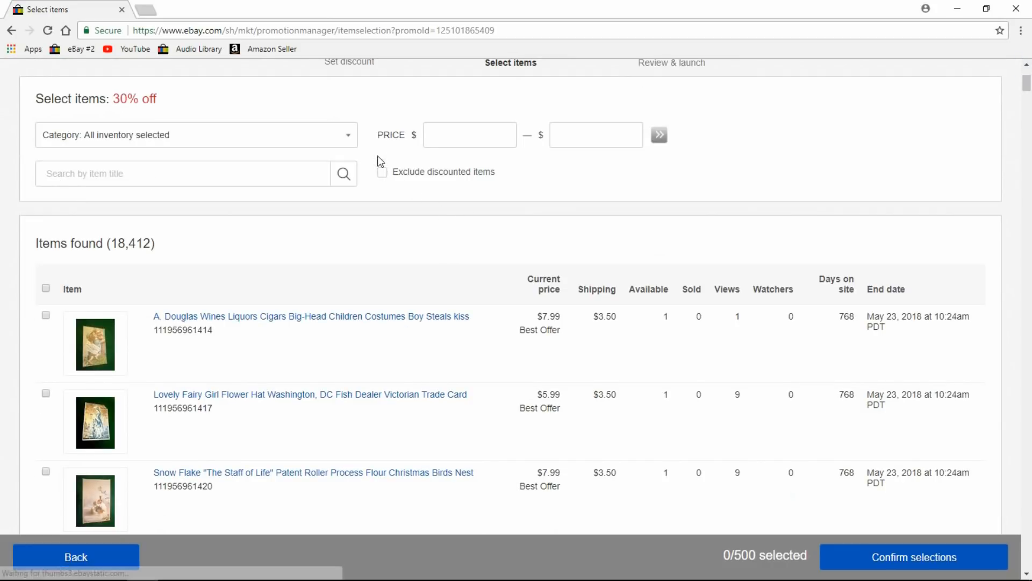
click(352, 135)
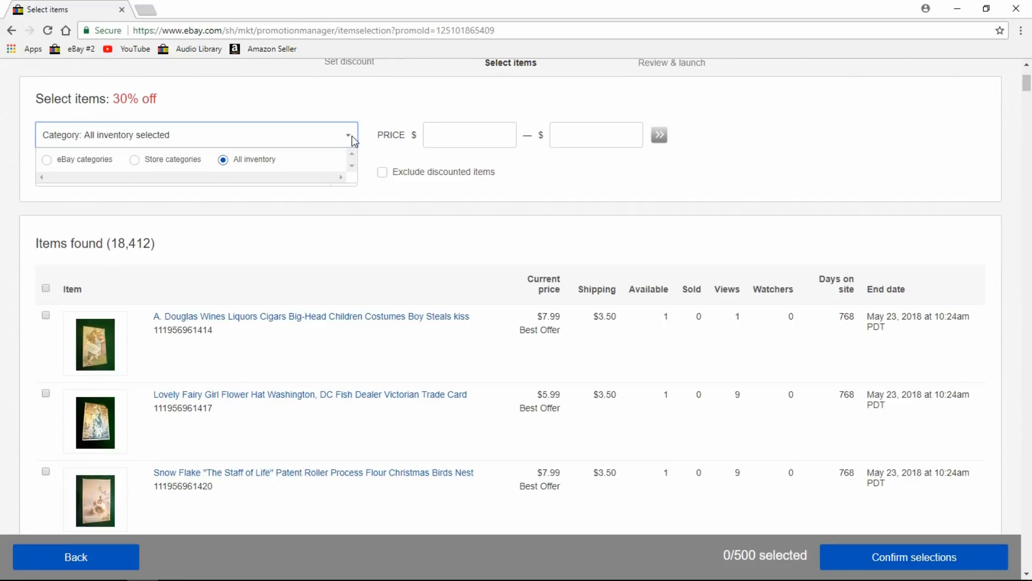
click(134, 159)
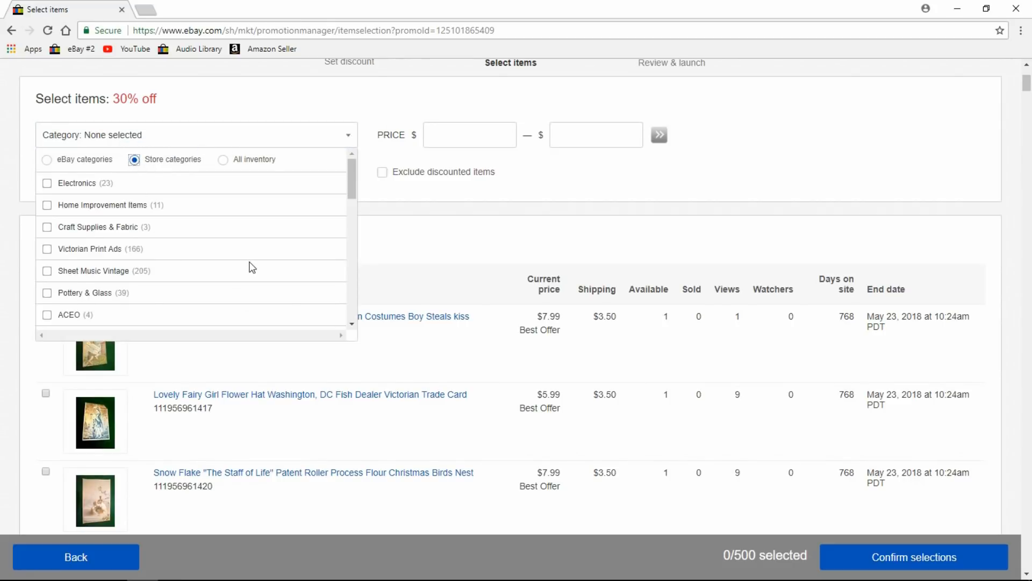
drag(353, 185, 354, 224)
drag(353, 225, 358, 236)
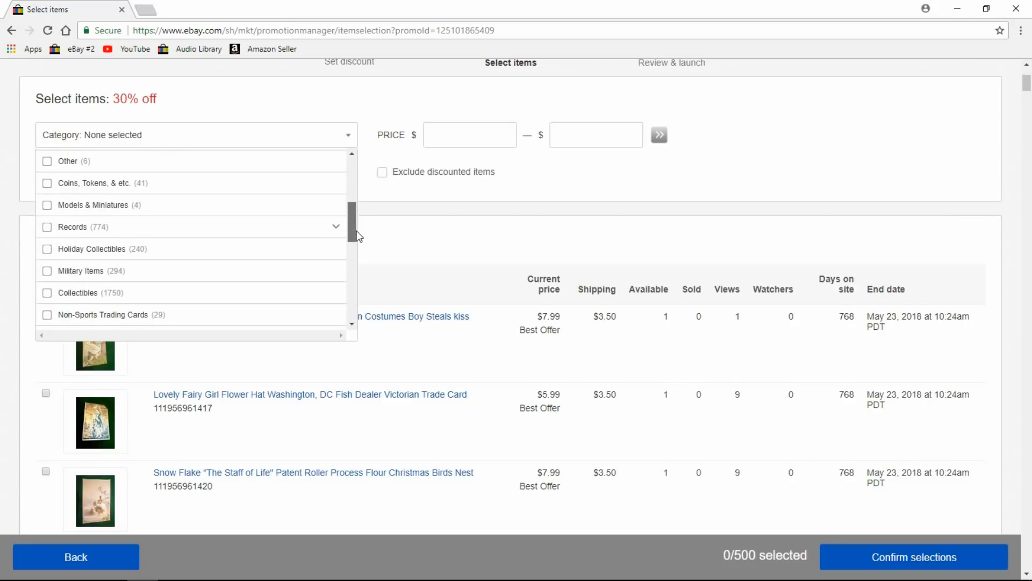
click(47, 272)
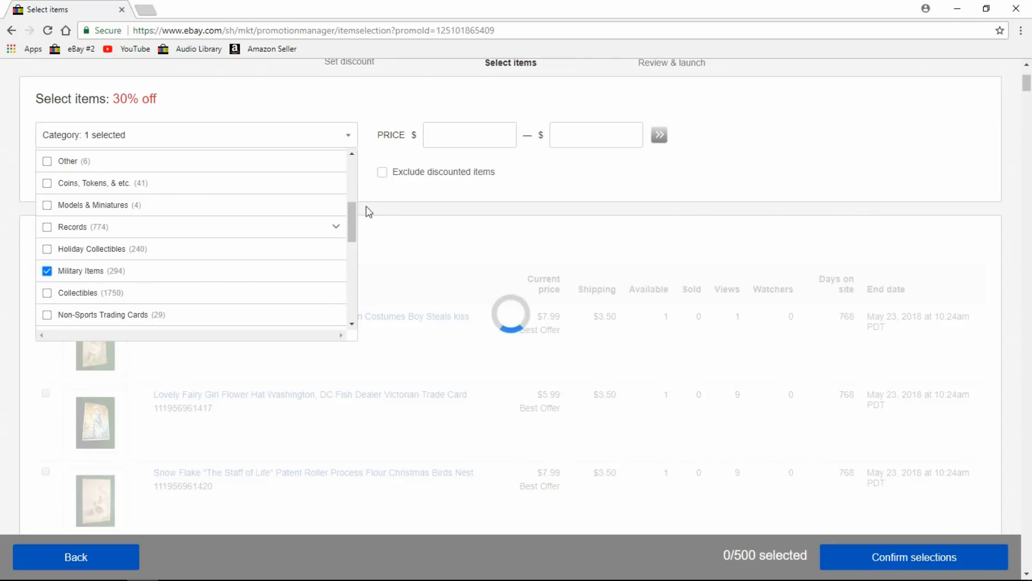
click(605, 162)
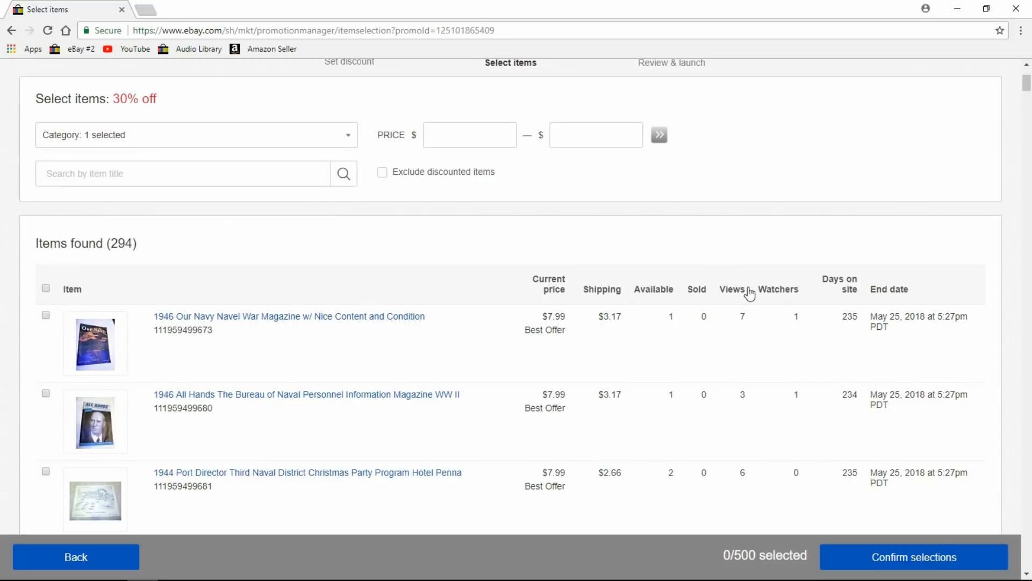
Sort items by most watchers and select the top item, the 92nd Fighter Squad and Galaxy C5 posters.
click(783, 293)
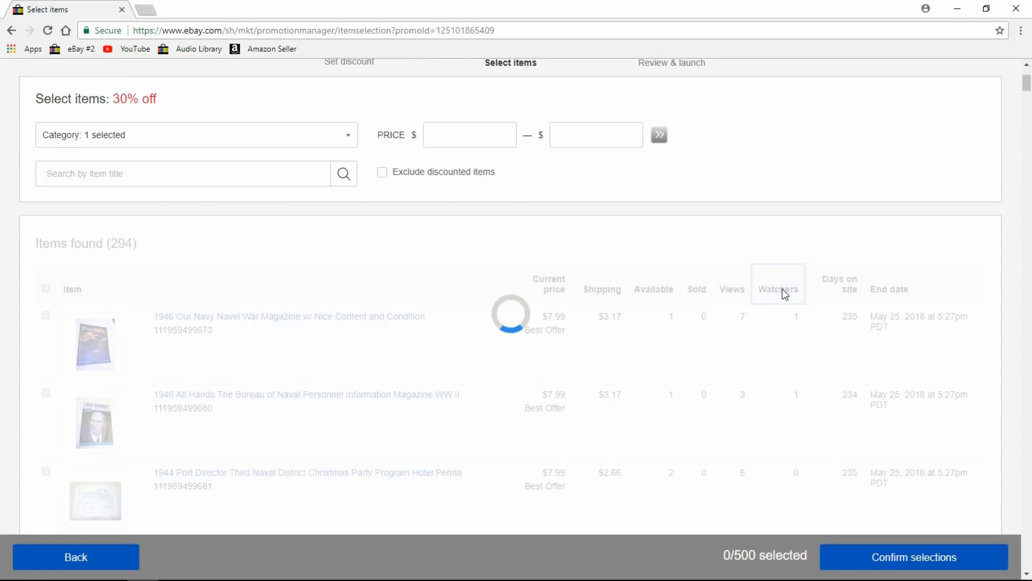
click(785, 293)
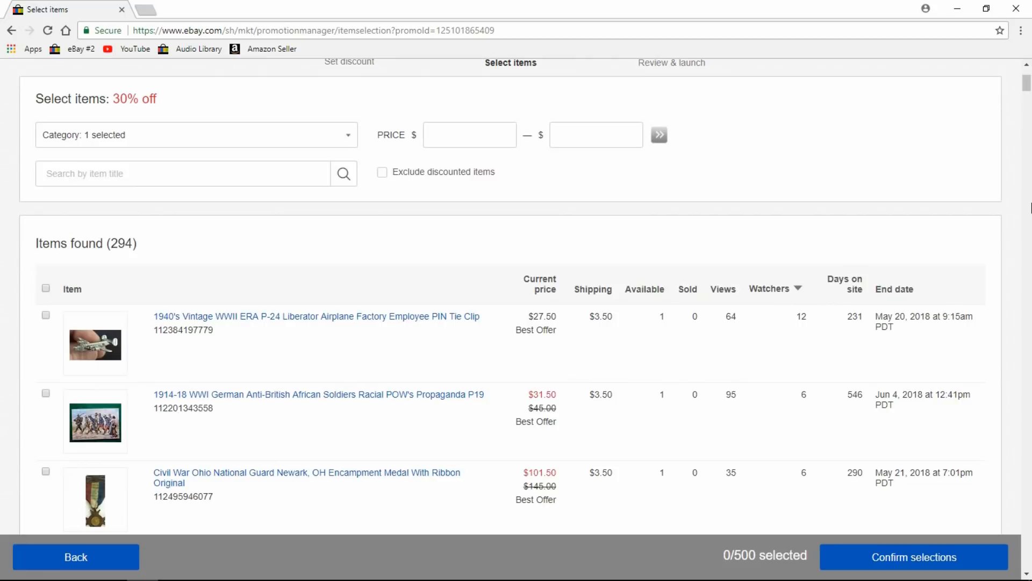
click(47, 317)
drag(1027, 80, 1028, 102)
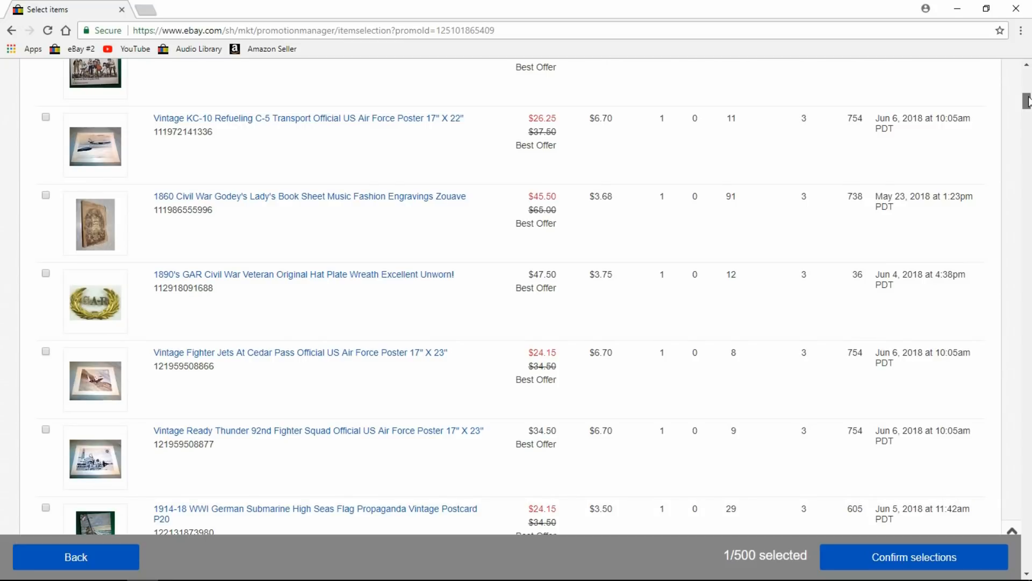
drag(1028, 101, 1028, 103)
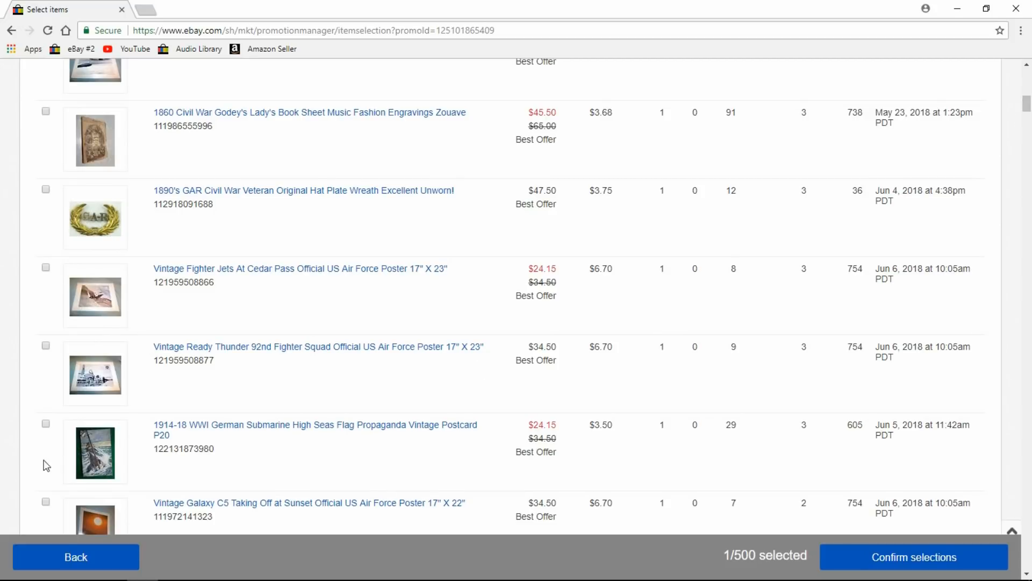
click(46, 346)
drag(1027, 105, 1028, 110)
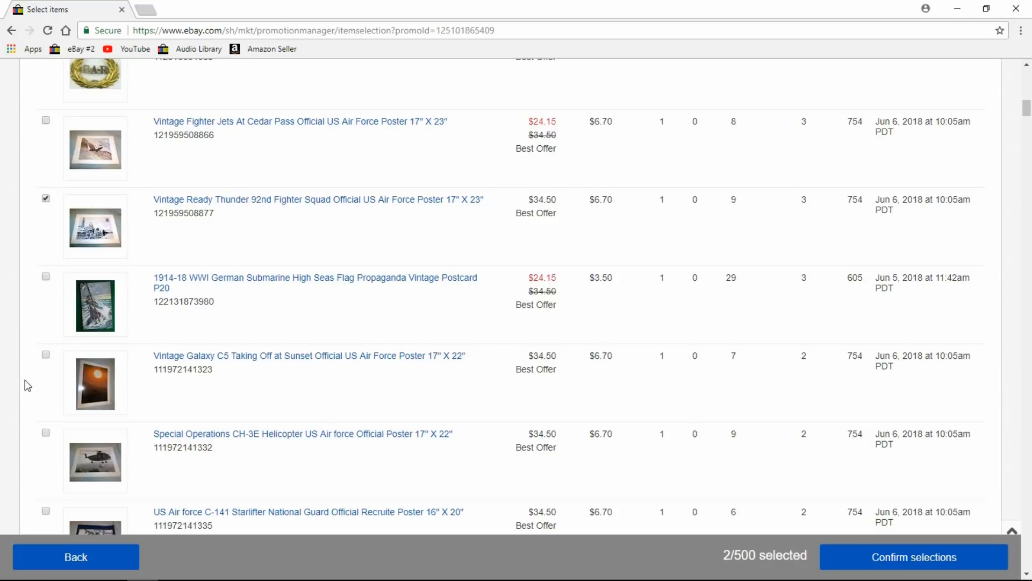
click(46, 356)
drag(1027, 107, 1028, 75)
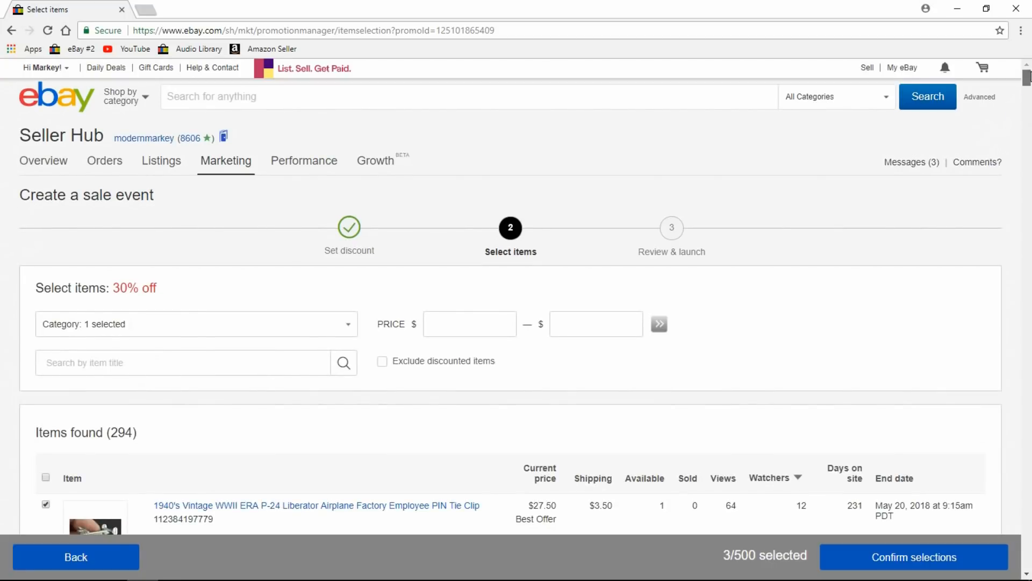
Exclude discounted items, then add the helicopter and C-141 posters, Camp Claiborne, Civil War fork and Hamilton Field items.
click(383, 361)
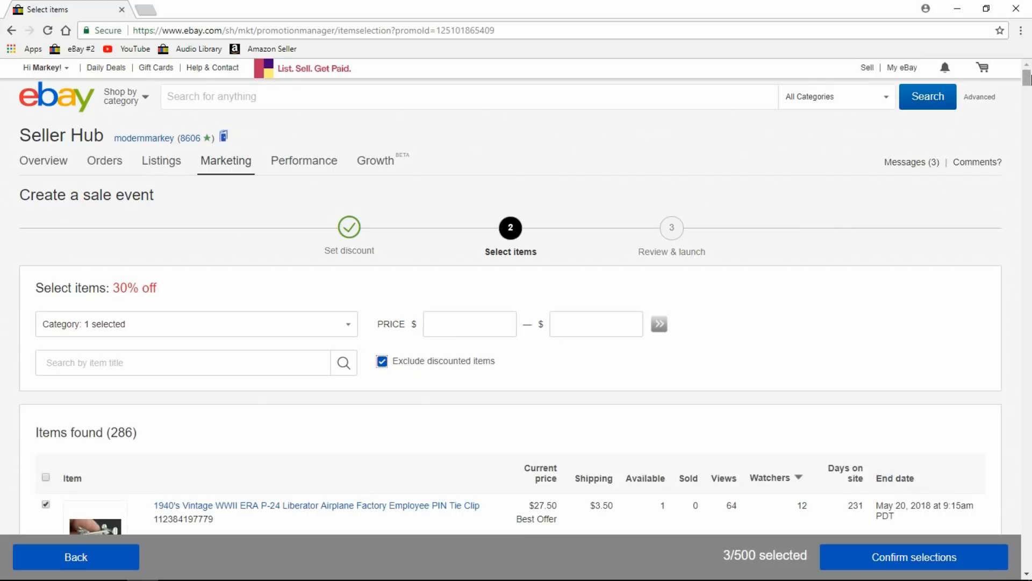
drag(1026, 79, 1028, 89)
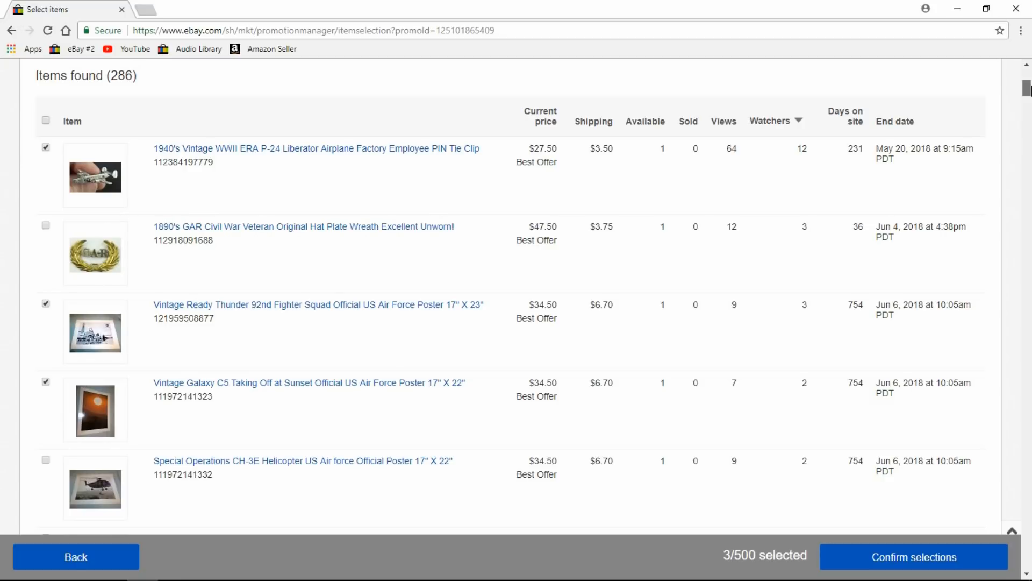
drag(1027, 90, 1029, 103)
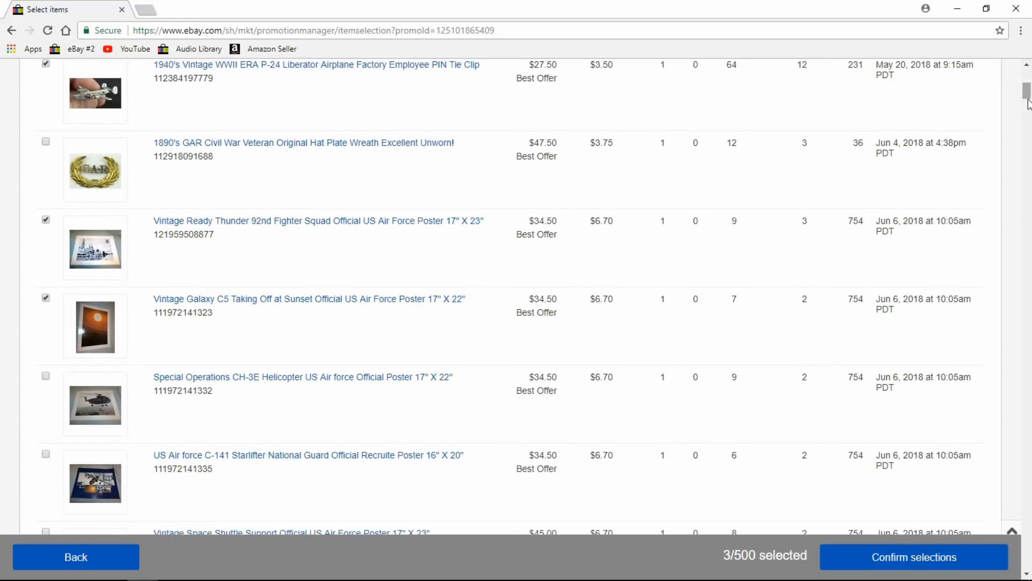
click(46, 377)
click(46, 454)
drag(1027, 91, 1027, 130)
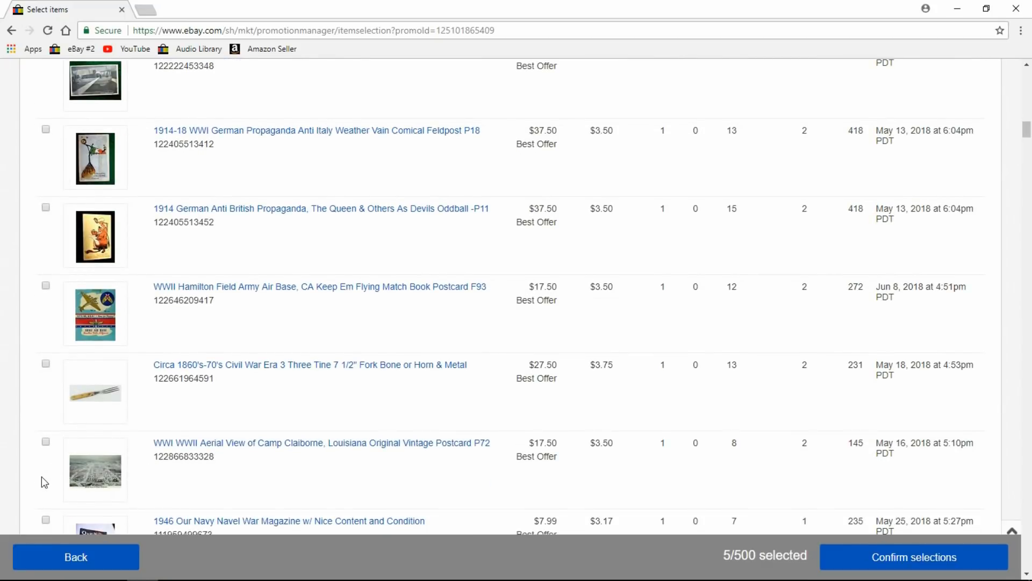
click(46, 442)
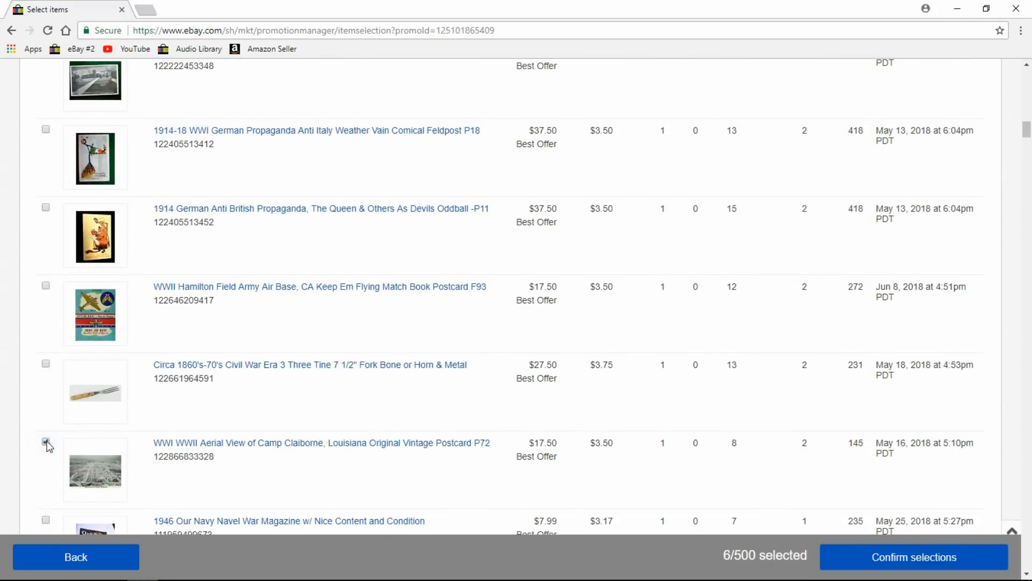
click(46, 363)
click(46, 285)
Add the Anti British and Anti Italy cards, Zeppelin, Naval Battle, Red Cross postcards and Amaranth badge.
click(47, 209)
click(46, 129)
drag(1027, 130, 1027, 119)
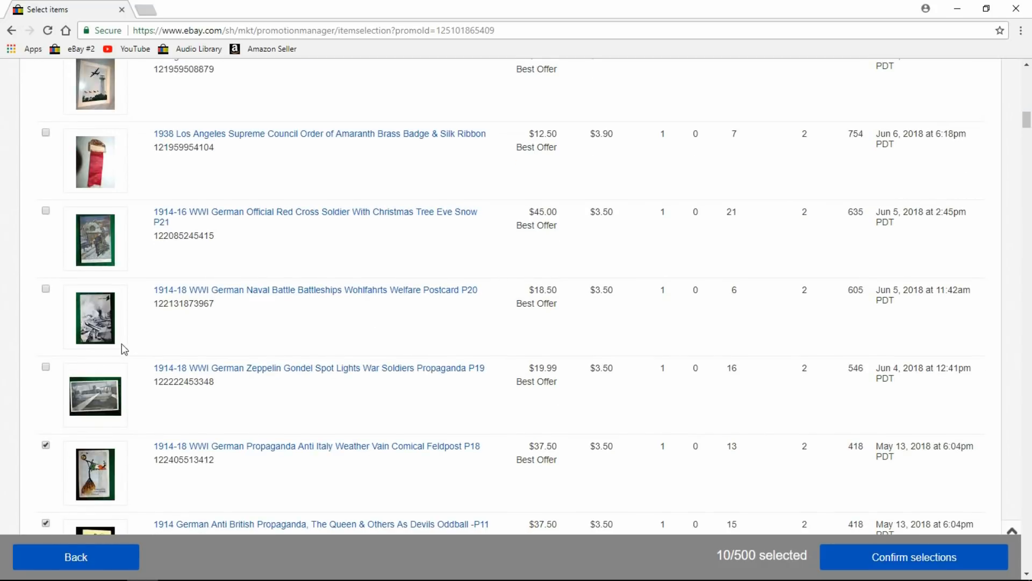
click(46, 367)
click(46, 288)
click(46, 210)
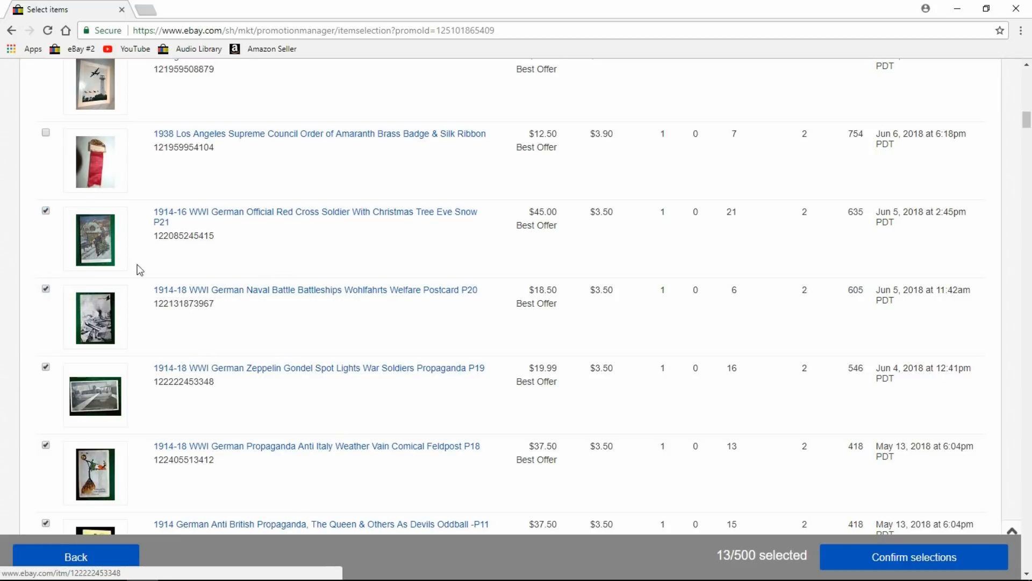
click(46, 132)
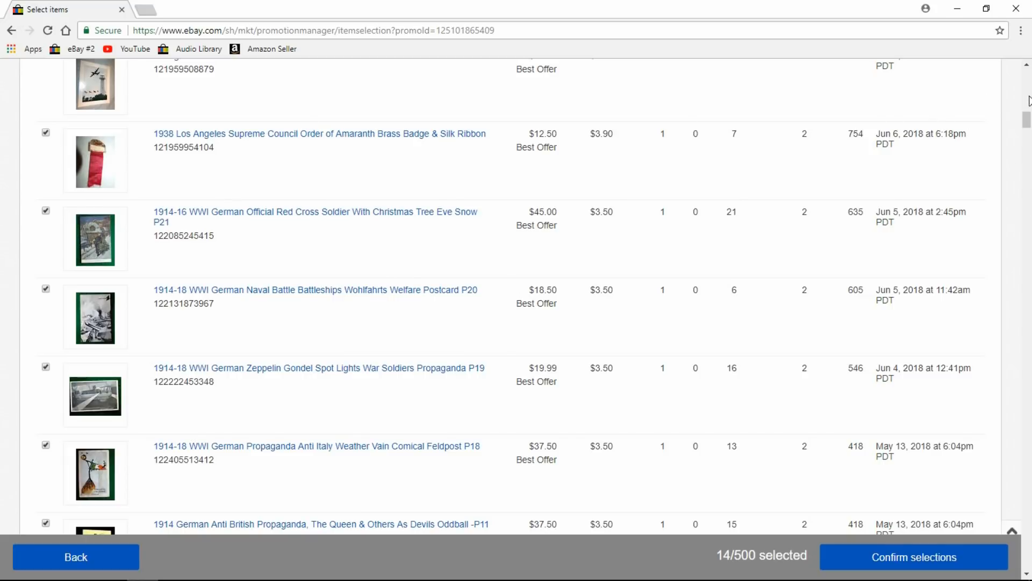
Add the WC-130 and F-16 posters, second Civil War fork and Bomarc missile card.
scroll(1027, 116, up, 4)
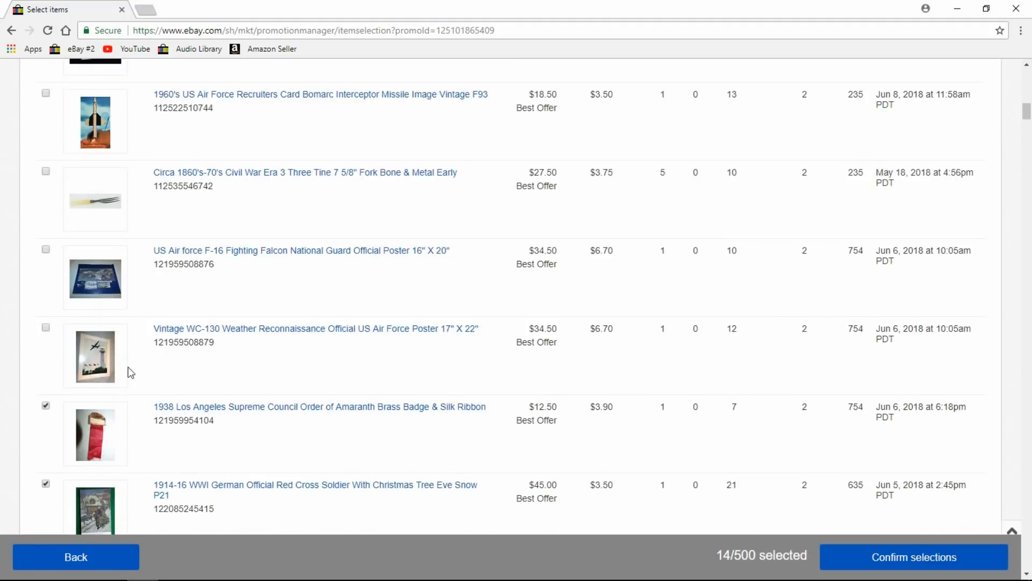
click(50, 330)
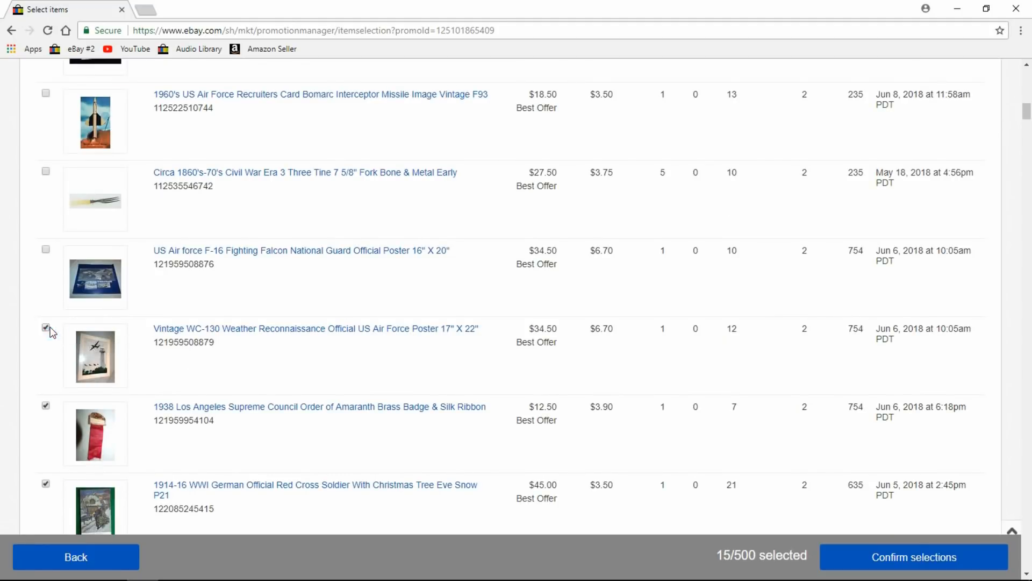
click(44, 248)
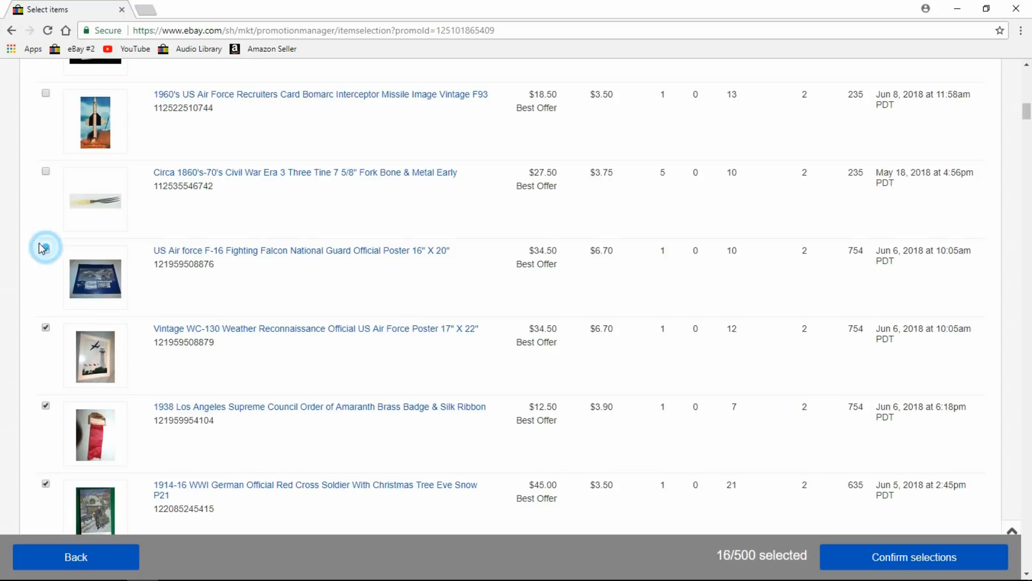
click(45, 172)
click(46, 94)
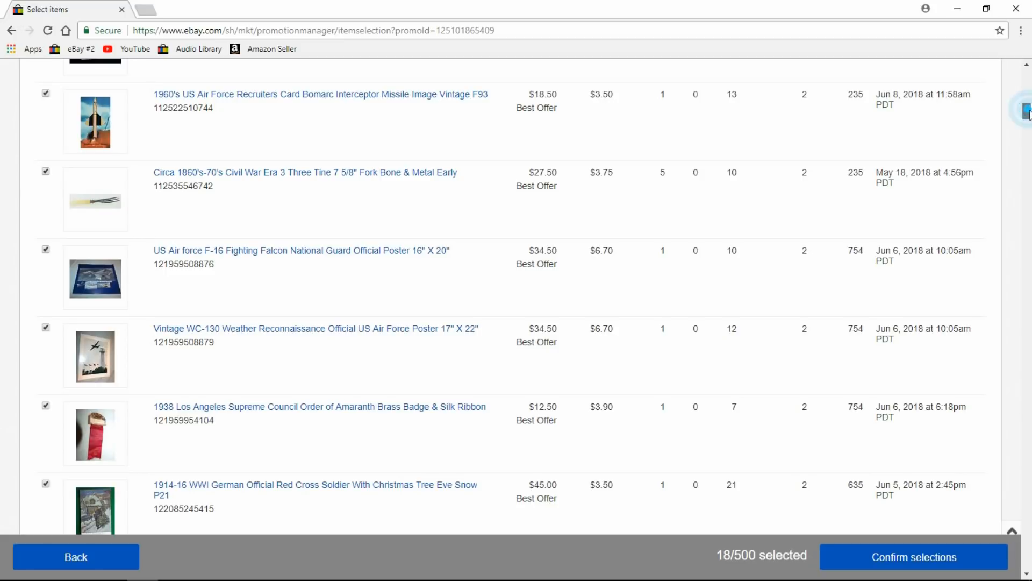
Add the U.S.S. Jarvis photo, English Trenches feldpost and Space Shuttle poster, then confirm the 21 items.
scroll(1027, 110, up, 2)
scroll(1028, 110, up, 3)
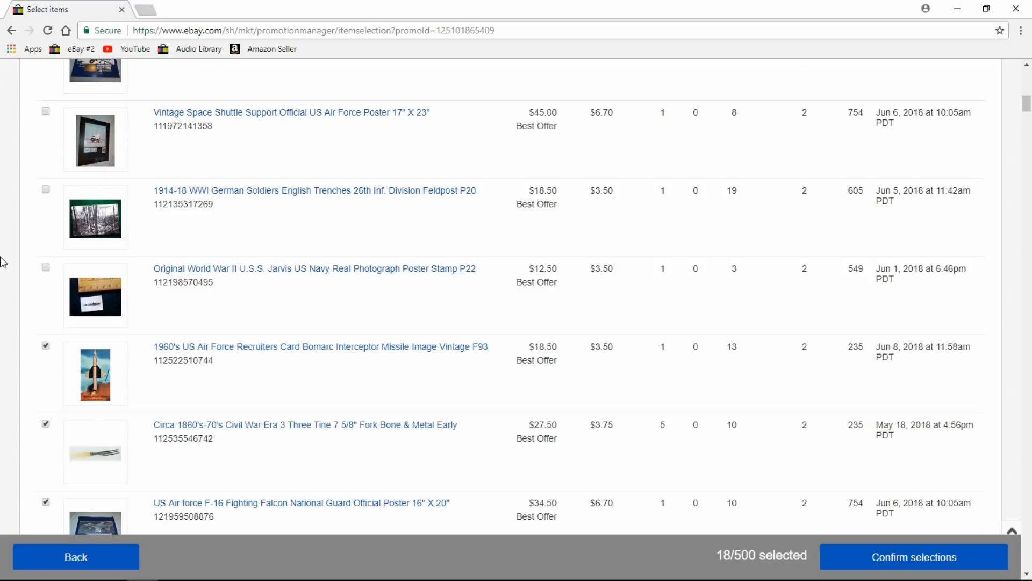
click(46, 269)
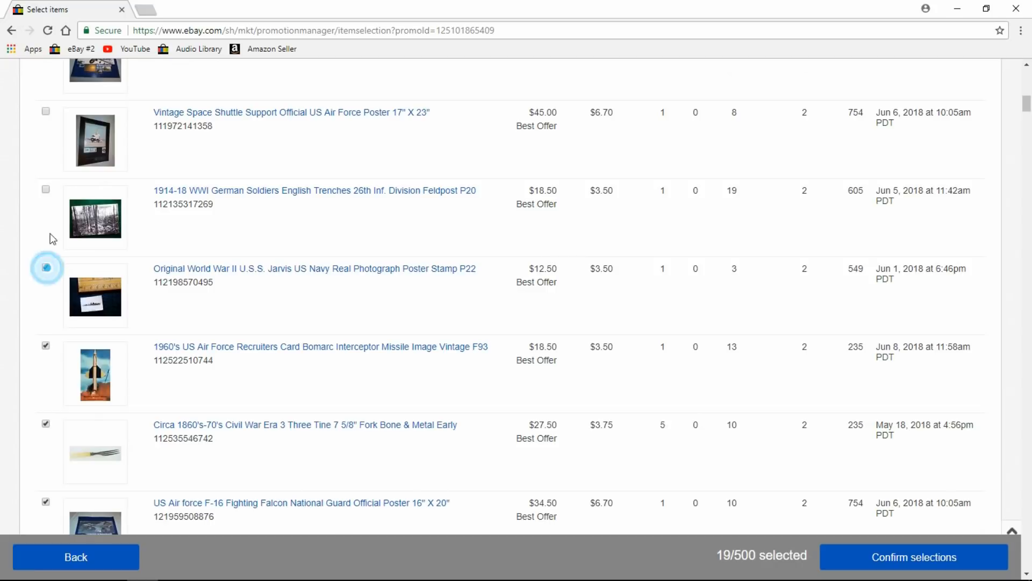
click(47, 190)
click(46, 111)
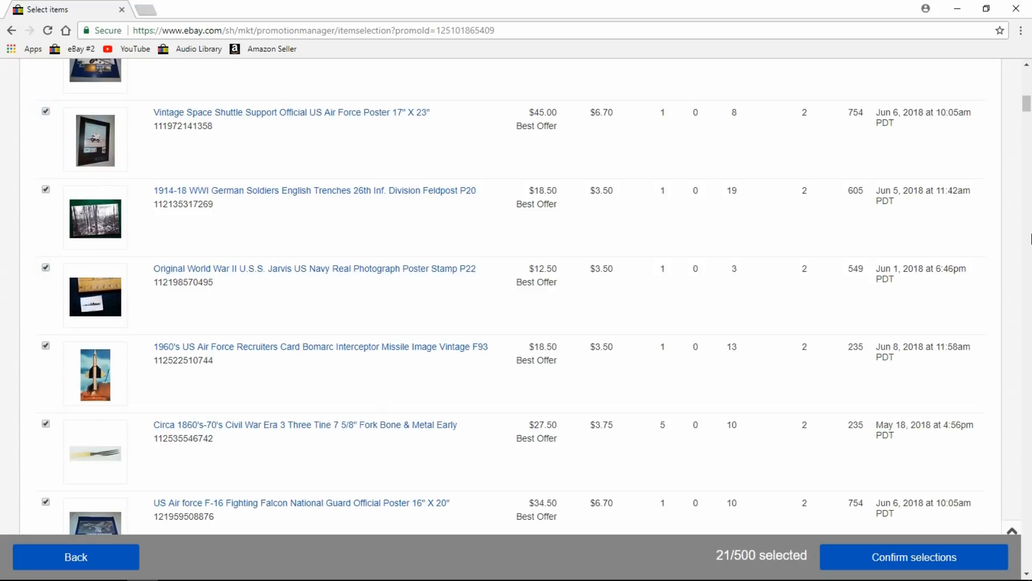
drag(1028, 95, 1029, 86)
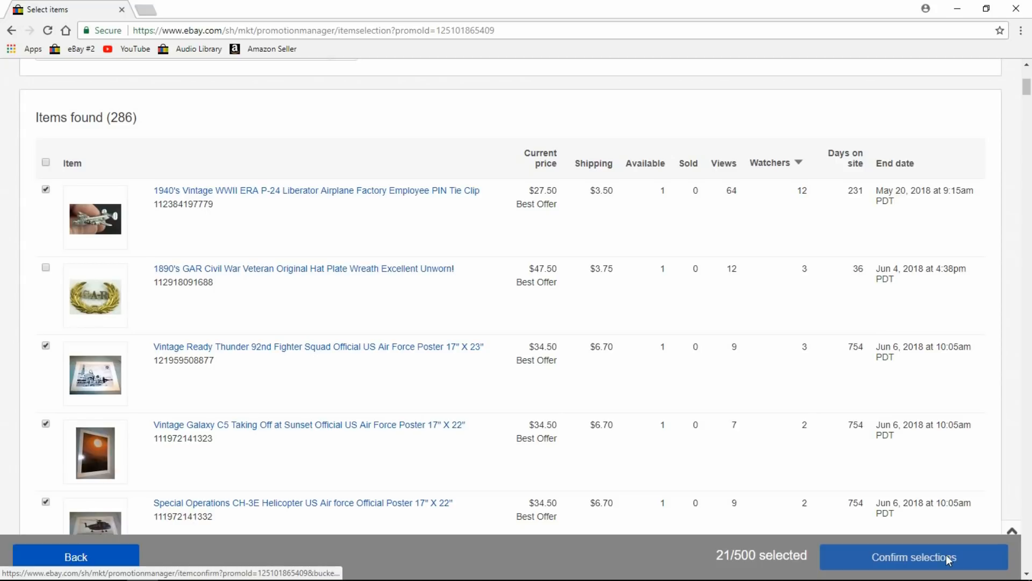
click(930, 566)
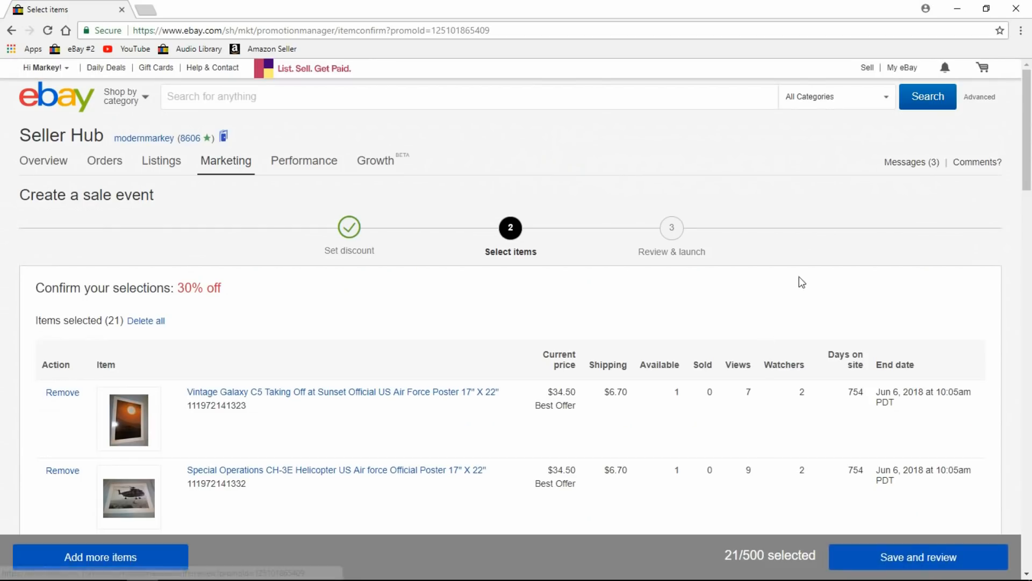
Look over the 21 confirmed items and save them to proceed to review.
drag(1031, 90, 1011, 220)
scroll(1005, 221, down, 4)
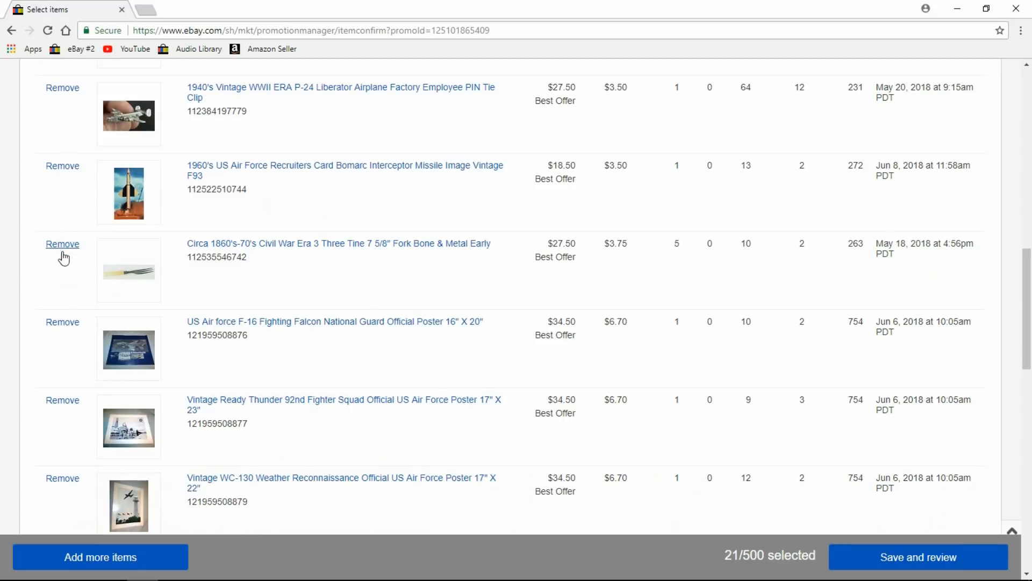
drag(1029, 280, 1010, 510)
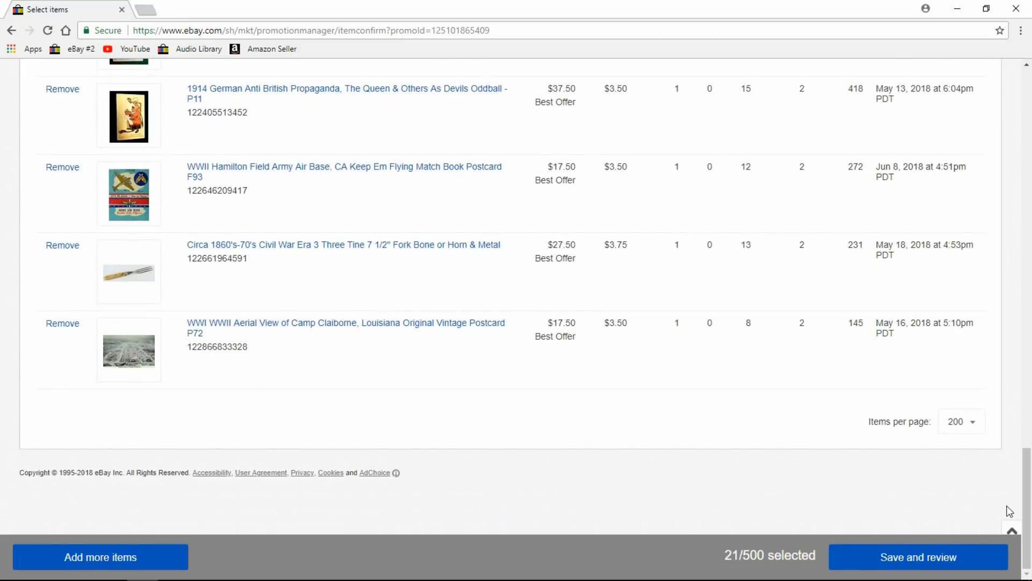
click(916, 561)
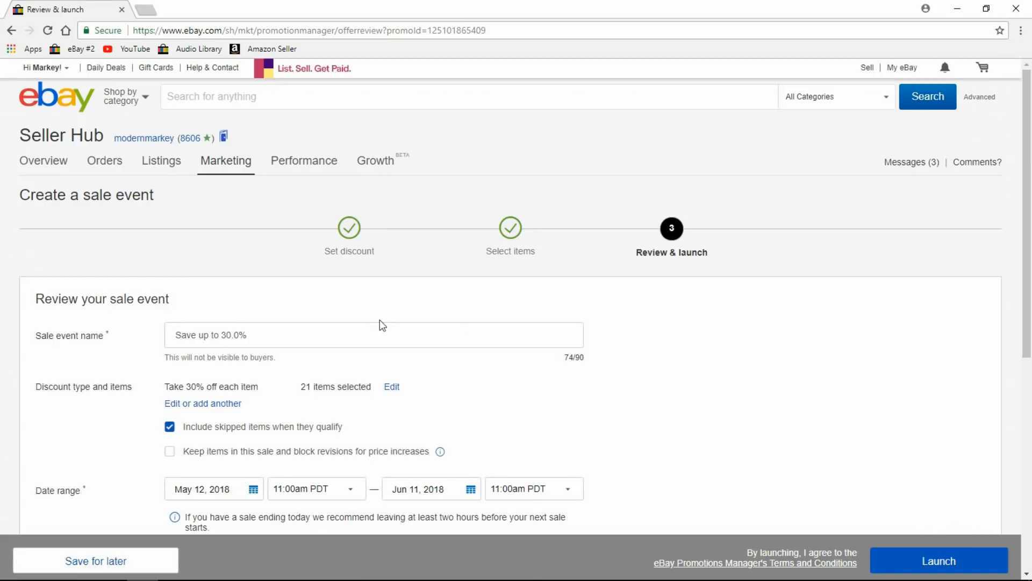
Rename the sale event to 'Youtube'.
click(335, 339)
key(ctrl+a)
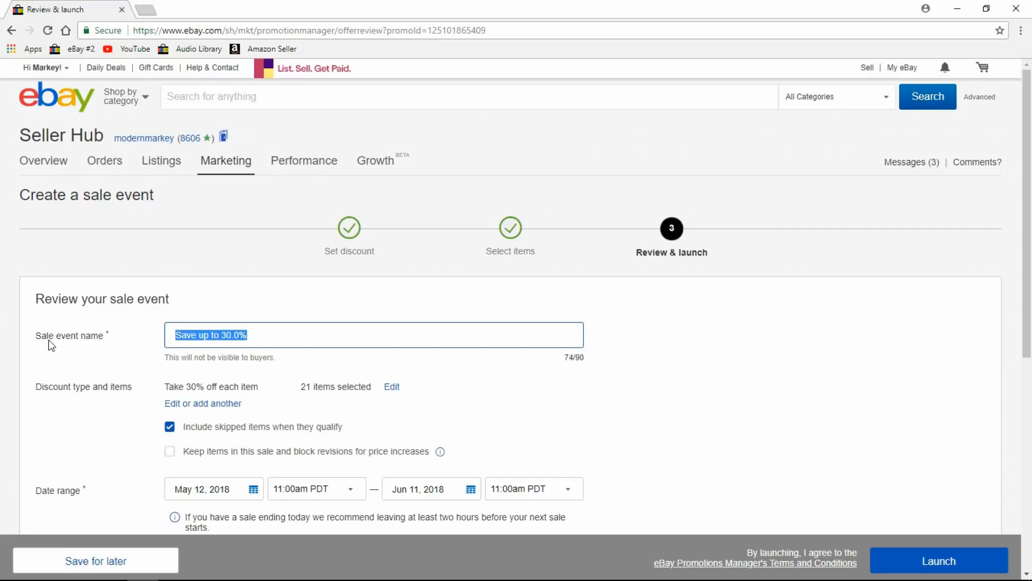
text(Youtube)
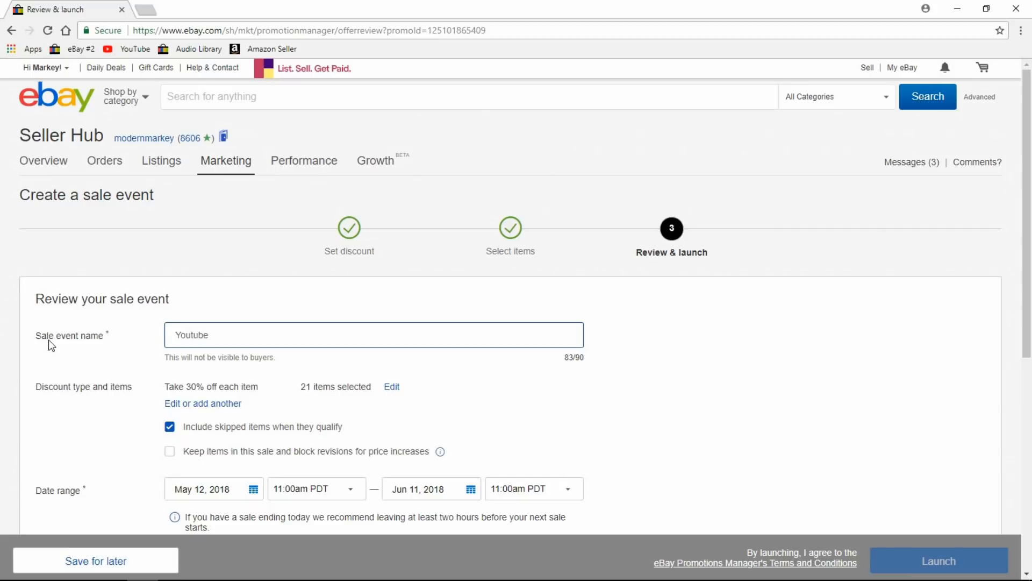
Set the sale event's end date to June 1, 2018.
scroll(608, 361, down, 3)
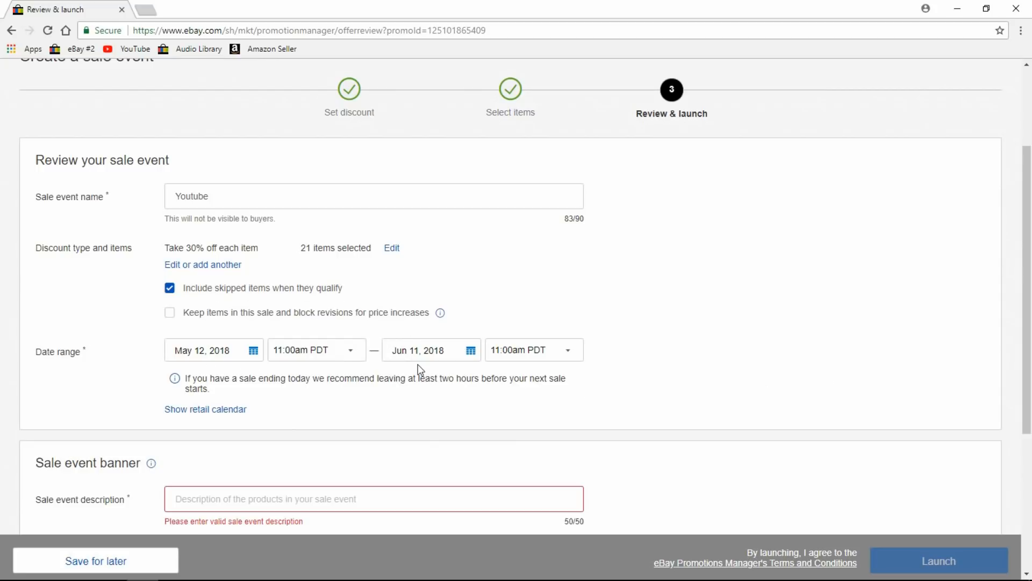
click(567, 349)
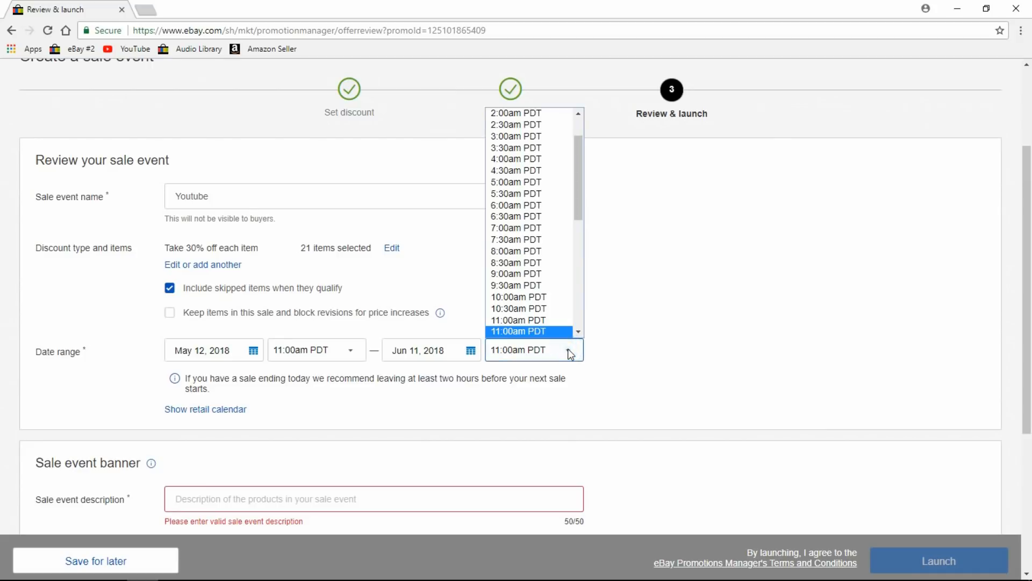
click(650, 315)
click(472, 351)
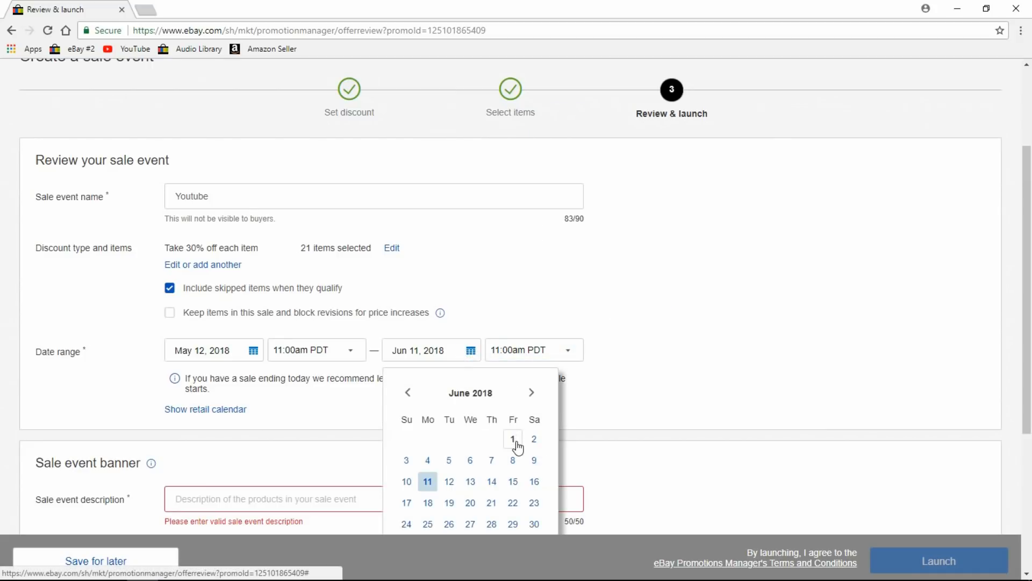
click(515, 441)
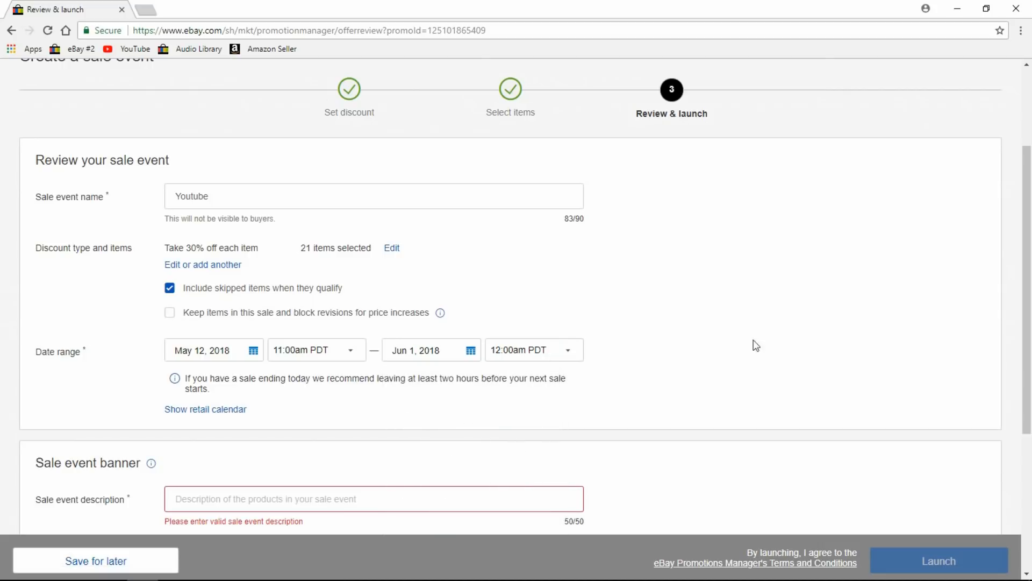
drag(1027, 194, 1030, 290)
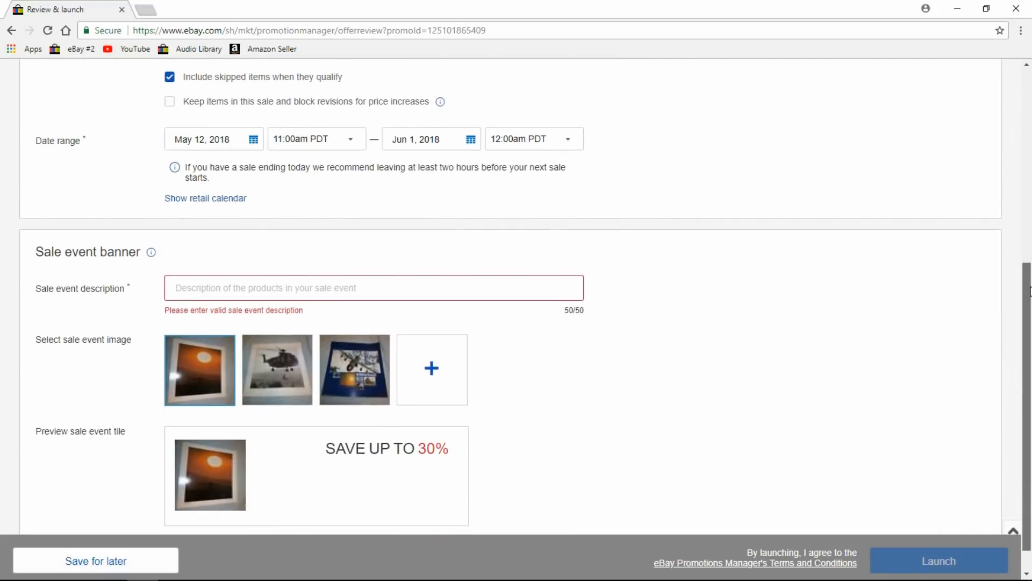
Write the description '30% Off Select Military Items For A Limited Time!'.
click(372, 282)
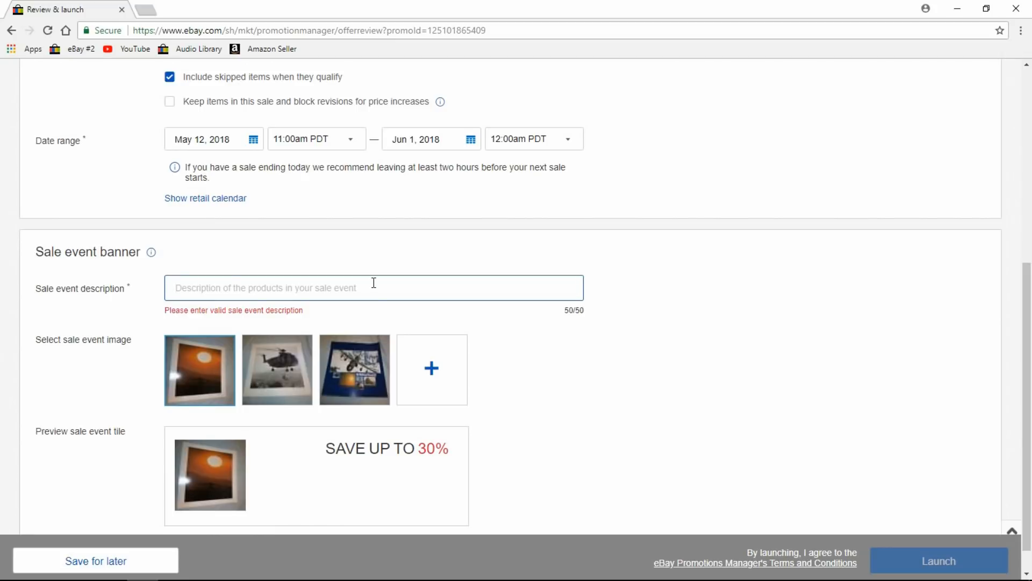
text(30)
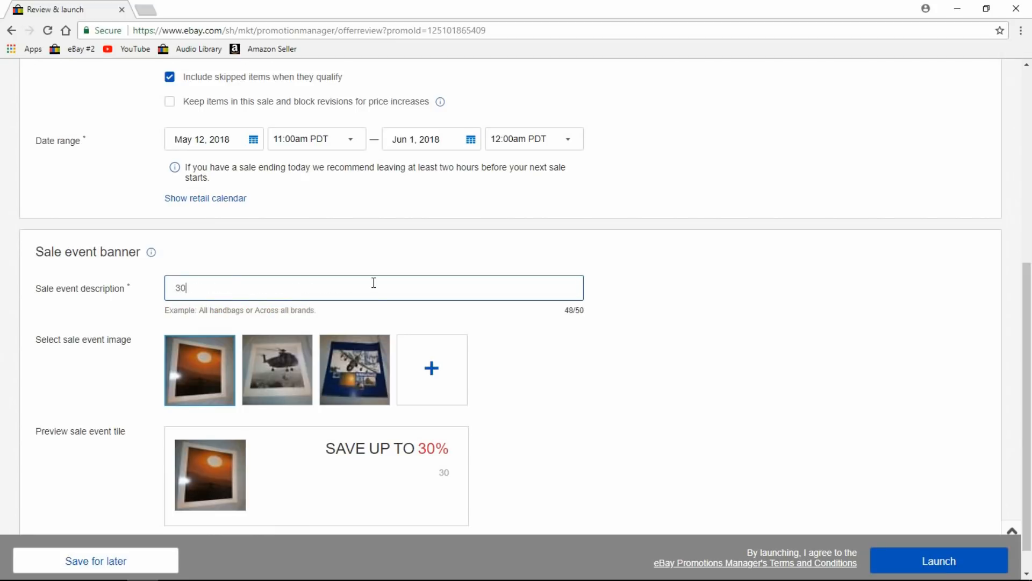
text(% Off Select Milita)
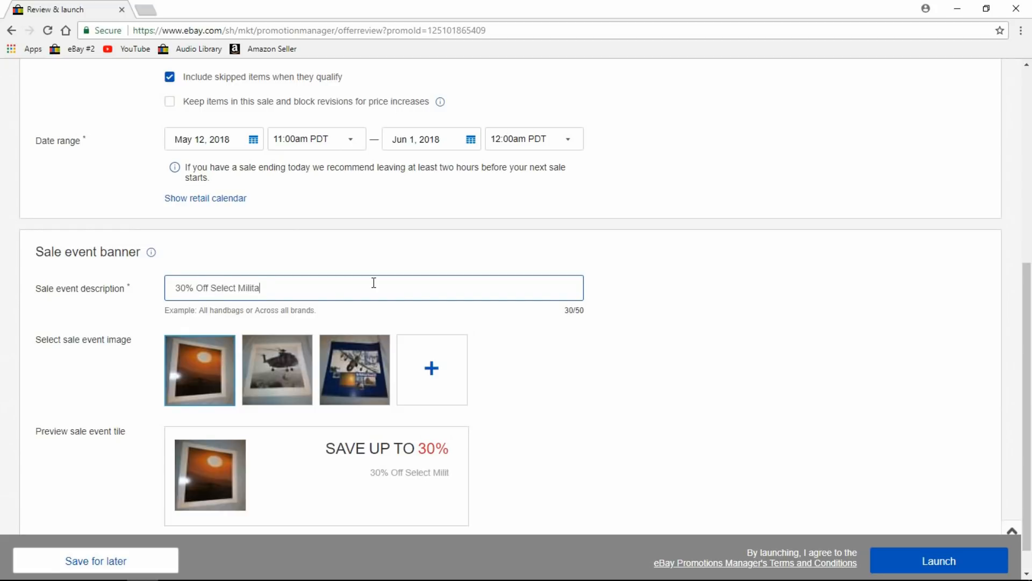
text(ry Items )
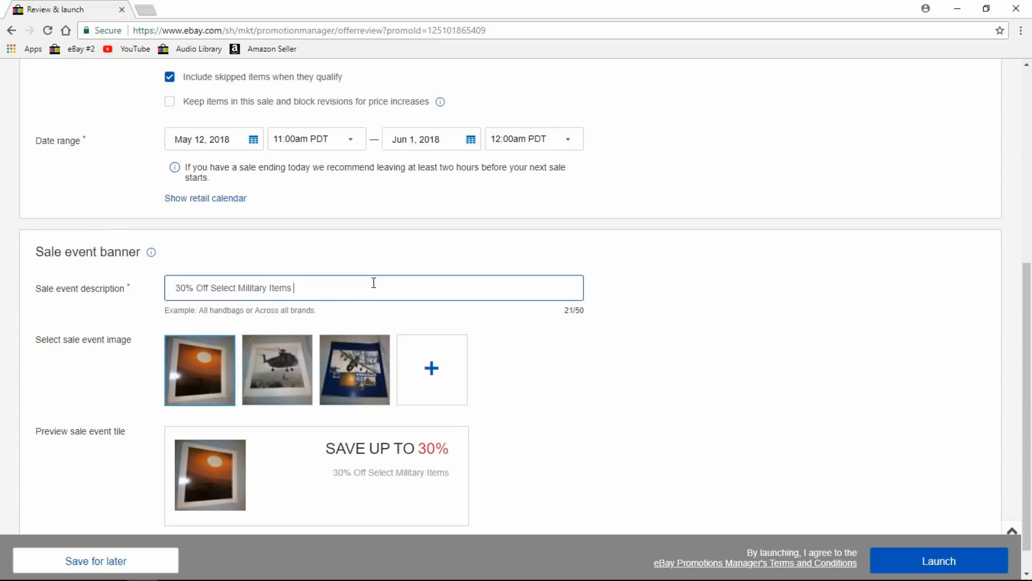
text(For)
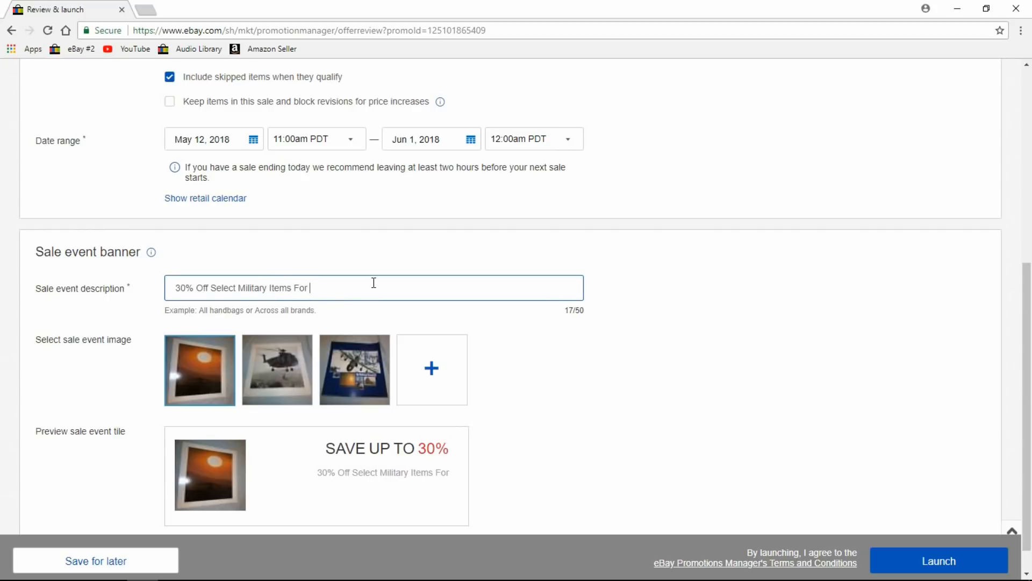
text( Limite)
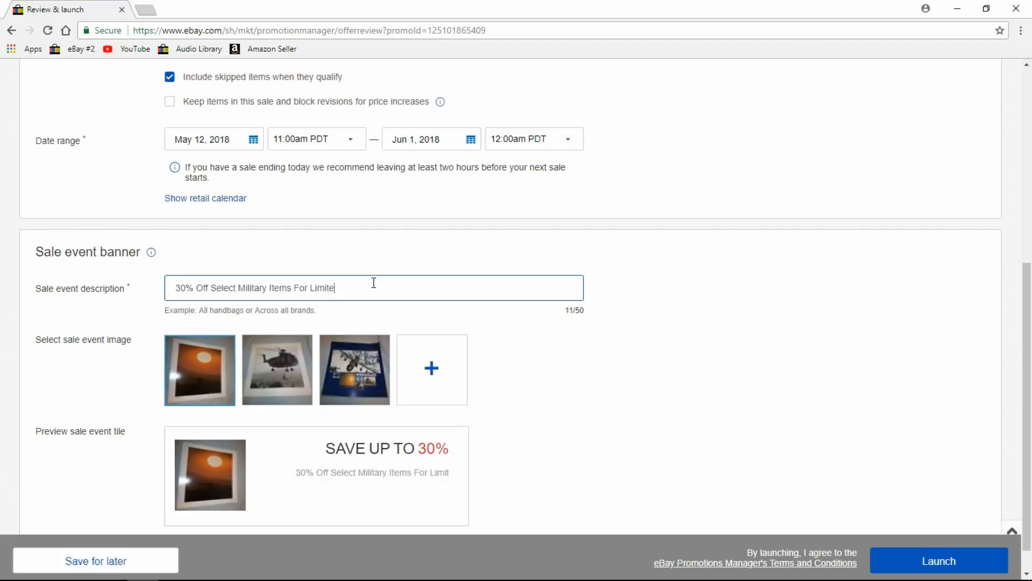
text(d Time)
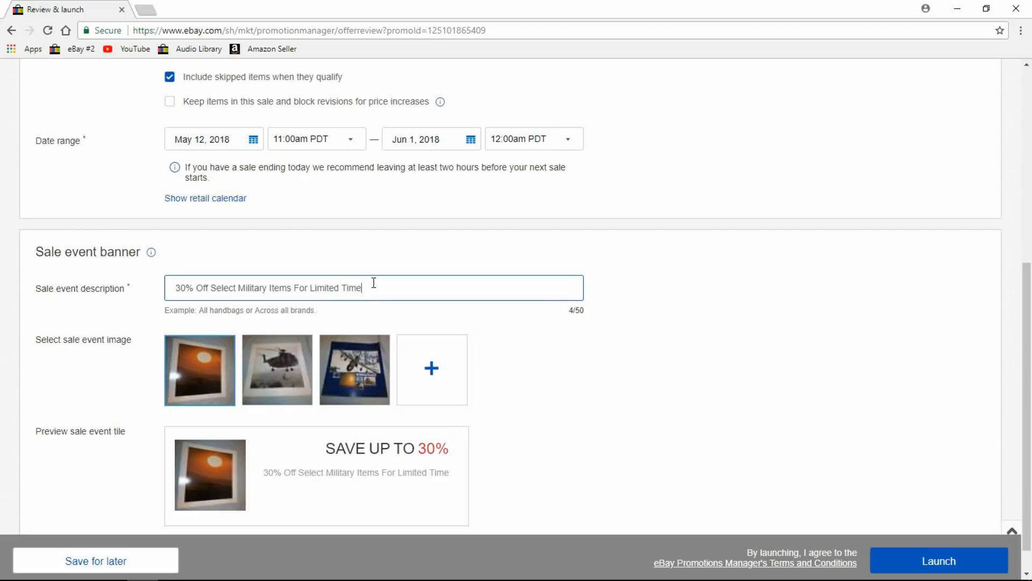
key(Left)
key(Left)
key(Left)
key(Left)
key(Left)
key(Left)
key(Left)
key(Left)
text(A)
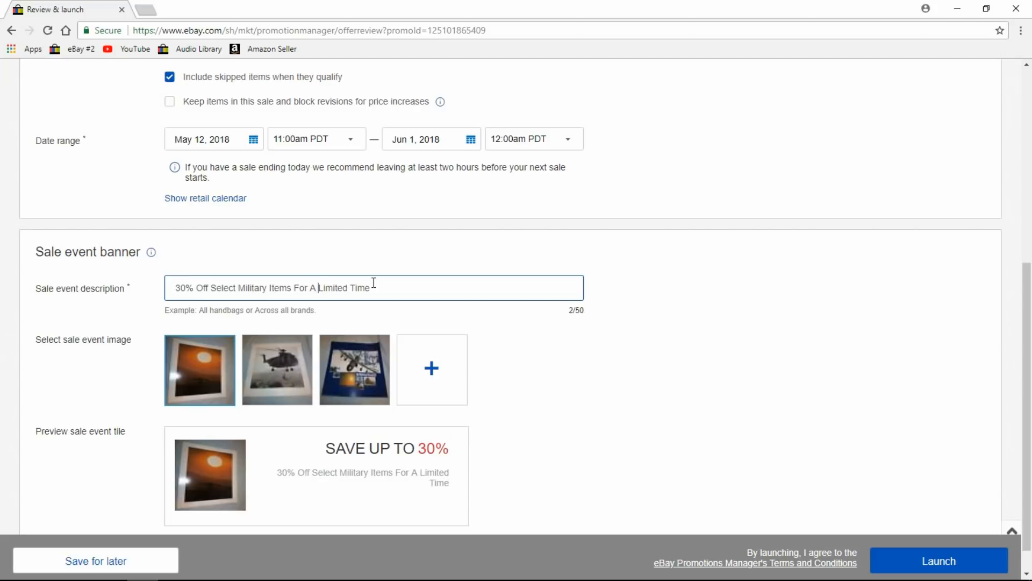
click(374, 283)
text(!)
scroll(1031, 271, down, 1)
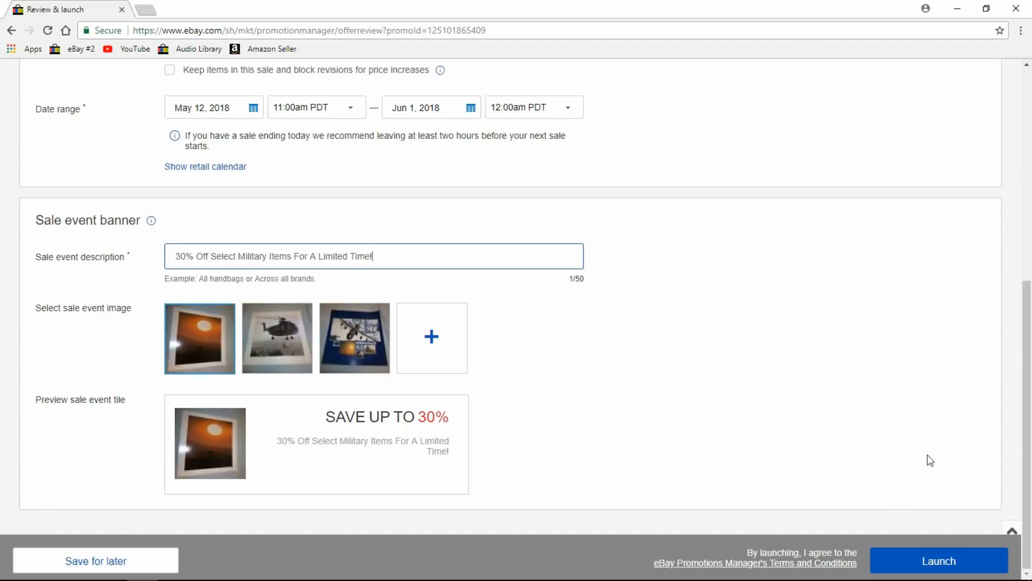
Launch the Youtube sale event and confirm it shows as Scheduled, May 12 to Jun 1, 2018.
click(943, 557)
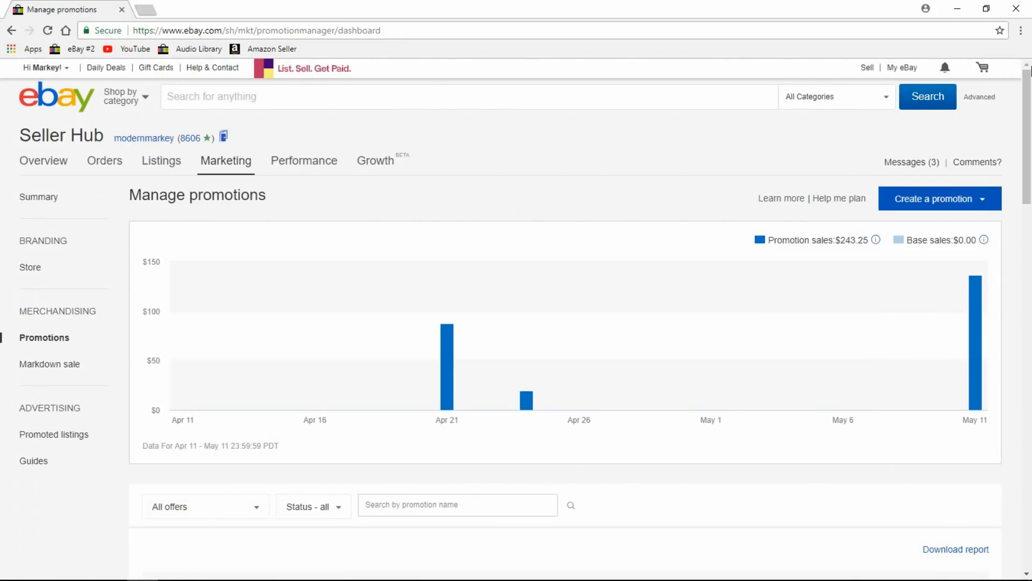
drag(1029, 69, 1030, 204)
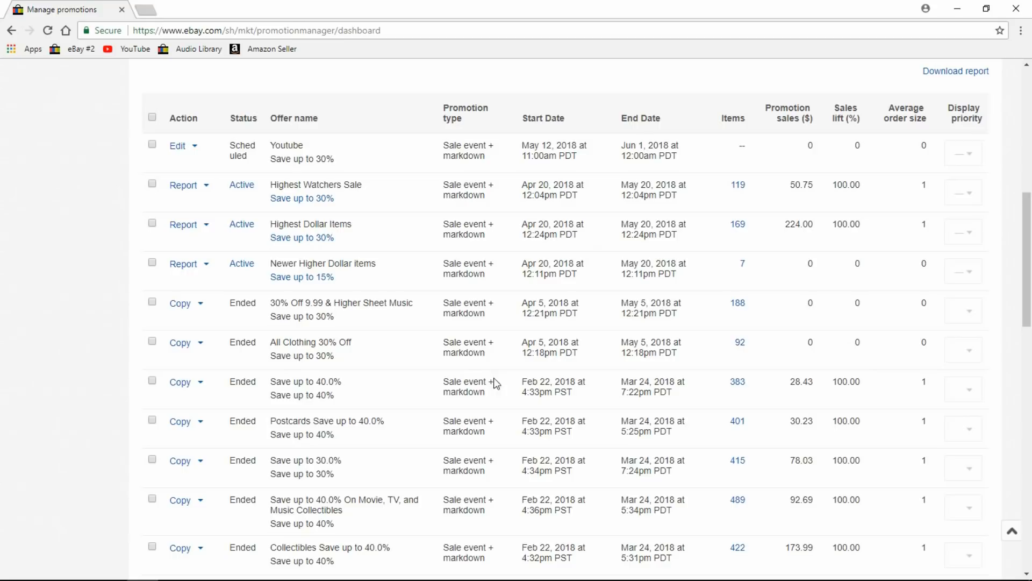
Copy the Movie, TV and Music Collectibles sale, keep 40% off, and proceed to its 478 items.
click(186, 501)
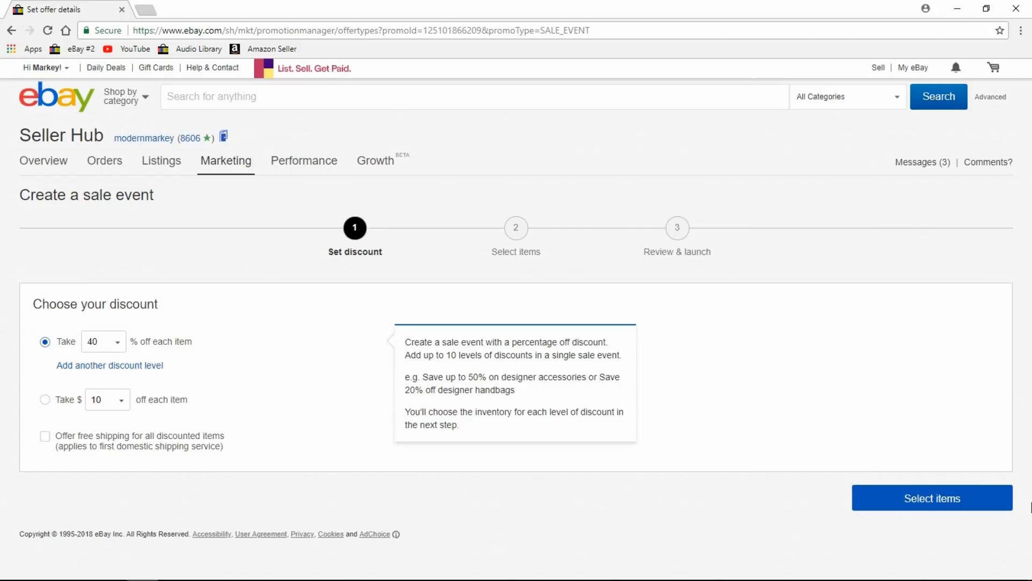
click(960, 500)
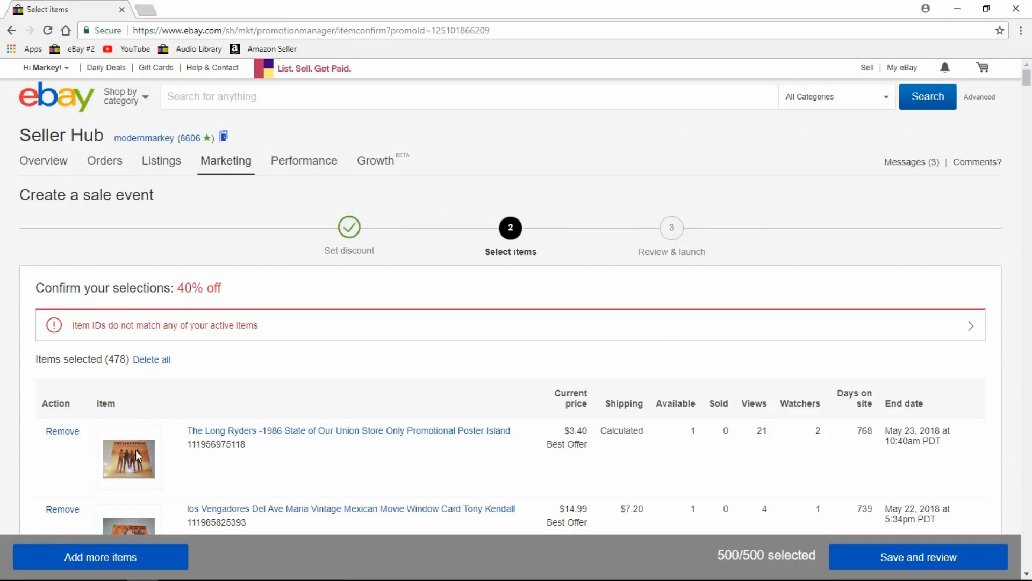
click(1025, 90)
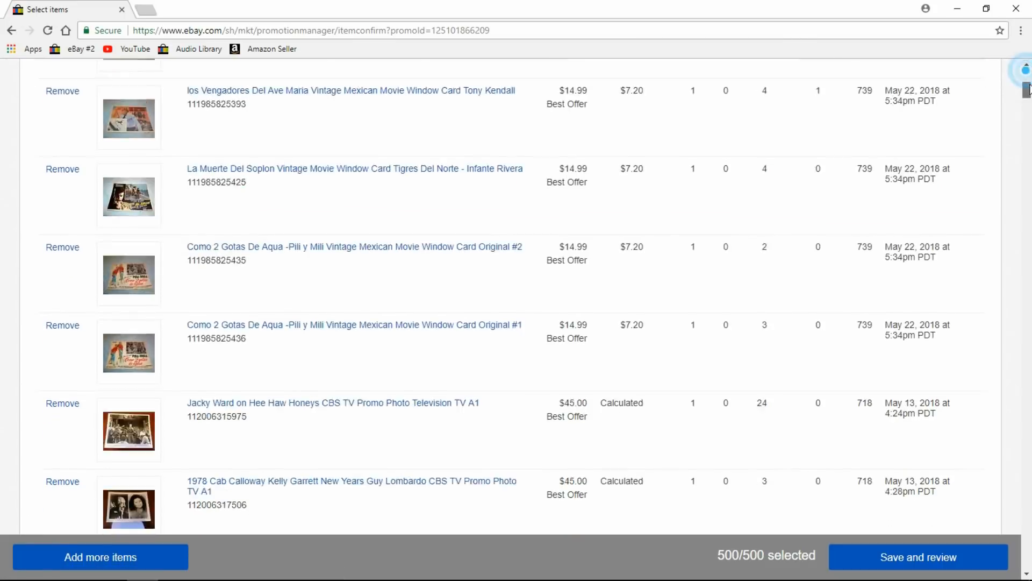
scroll(1028, 89, up, 3)
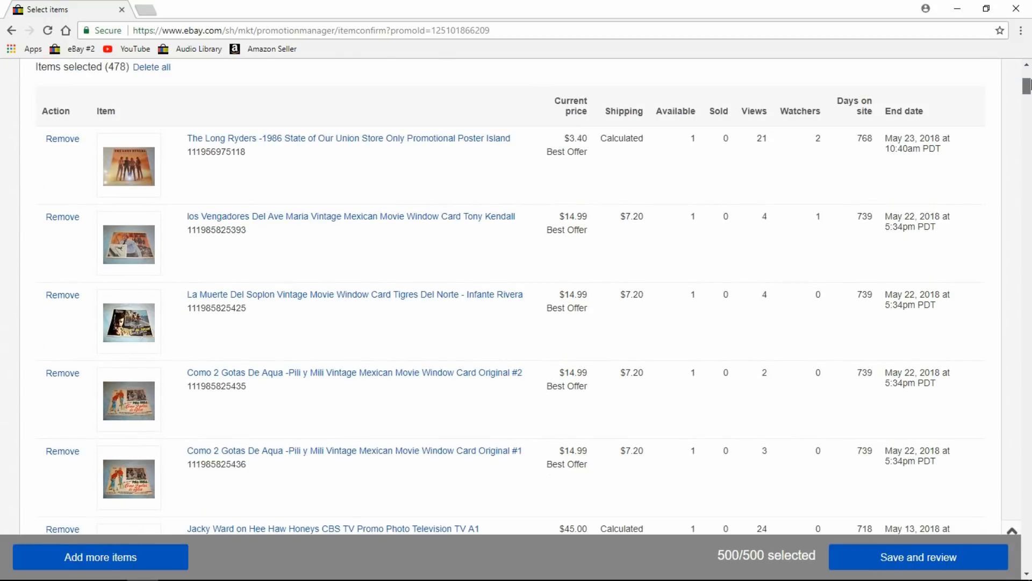
scroll(1026, 86, down, 2)
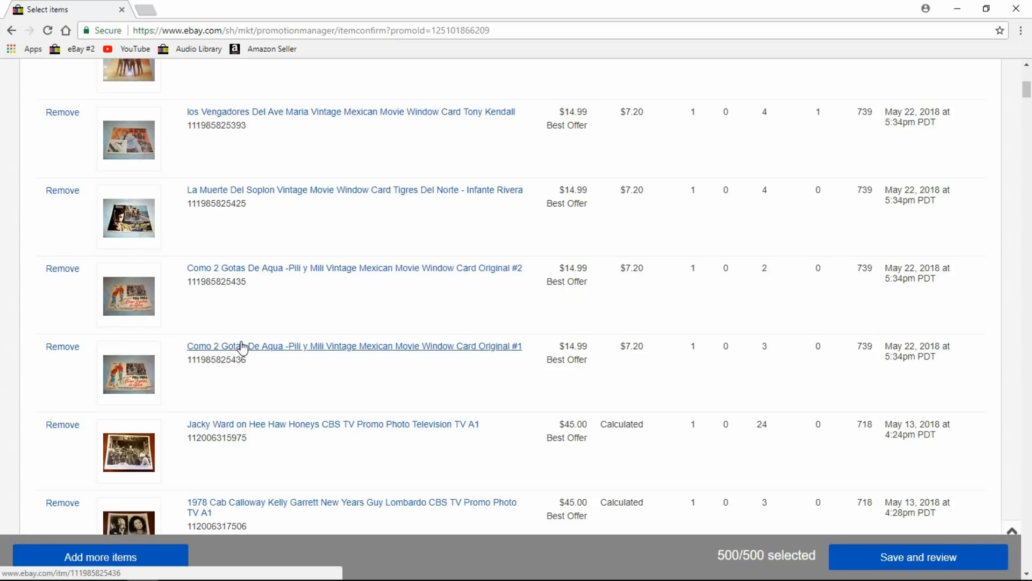
click(1027, 92)
drag(1027, 90, 1027, 95)
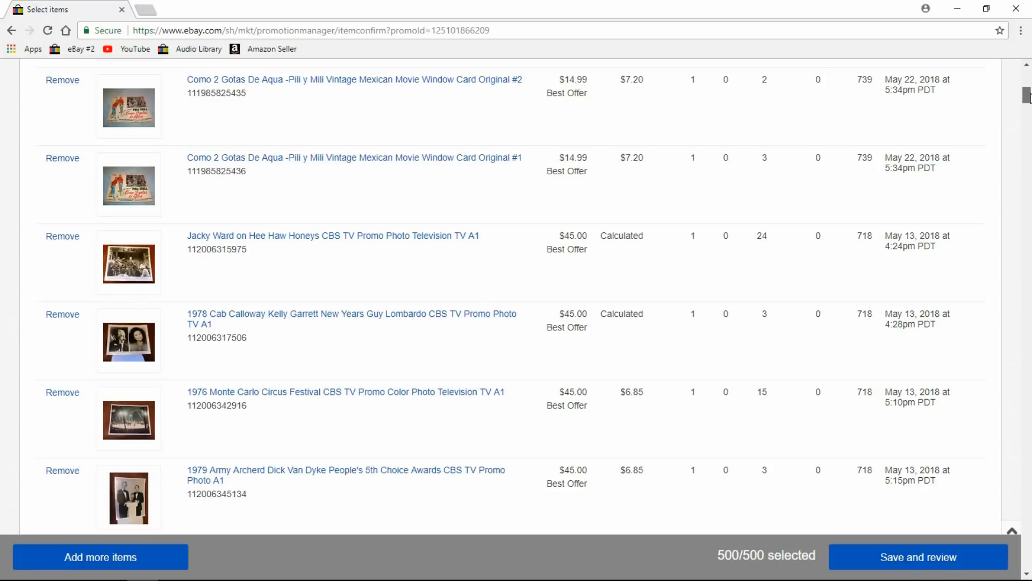
drag(1027, 97, 1027, 156)
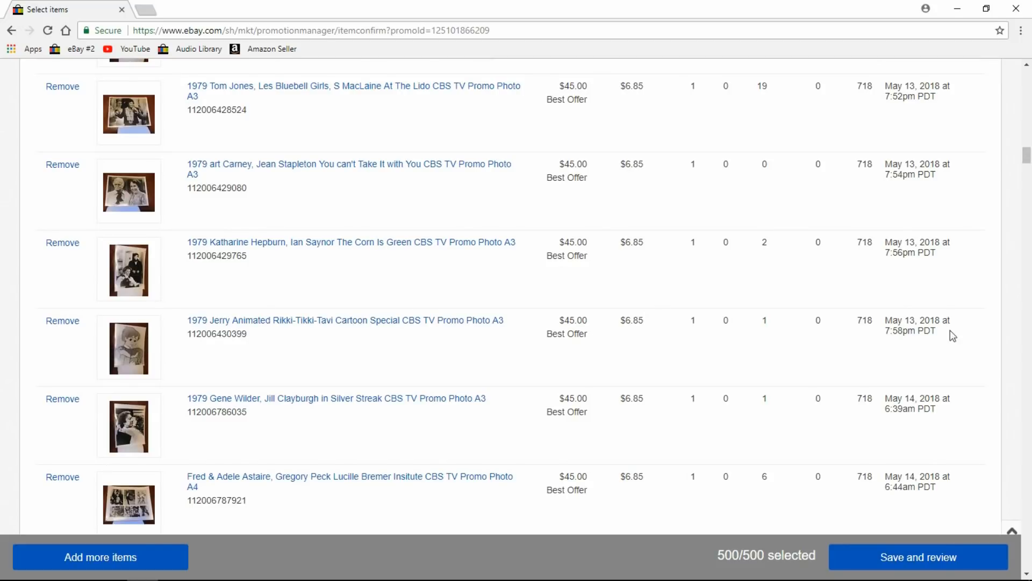
Scroll through the full list of 500 selected items and save the selection for review.
drag(1028, 155, 1028, 177)
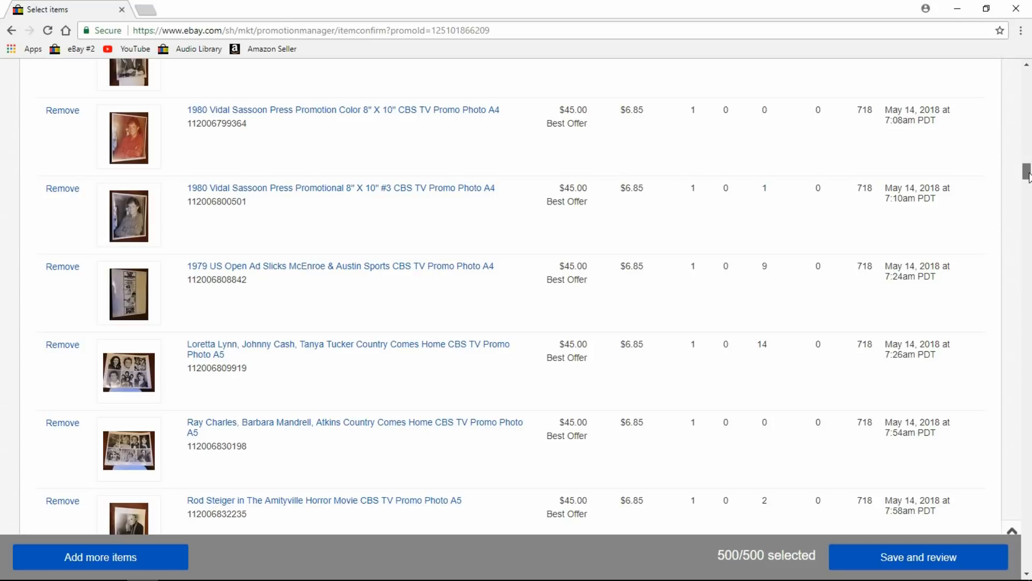
drag(1028, 176, 1028, 220)
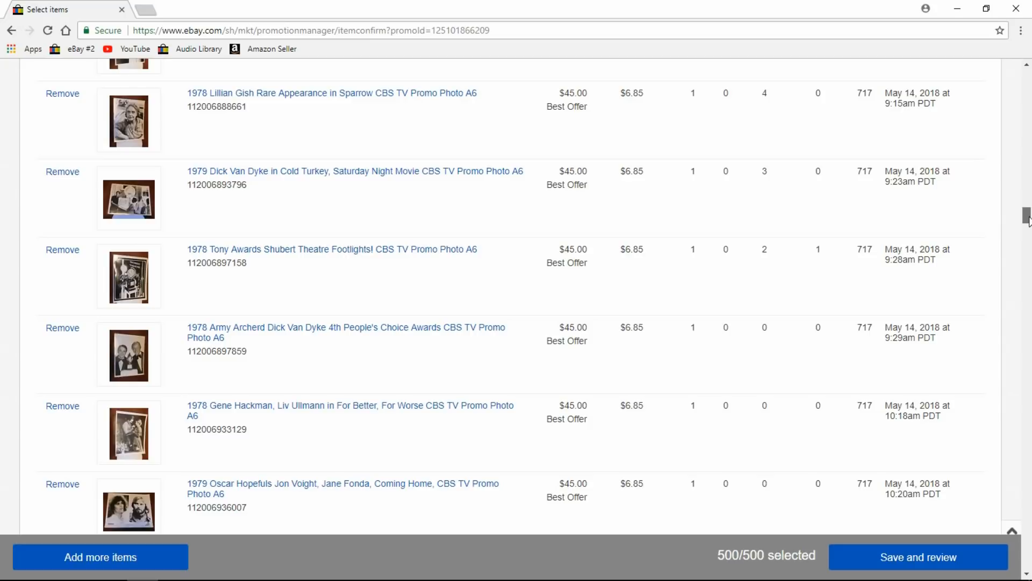
drag(1028, 219, 1027, 220)
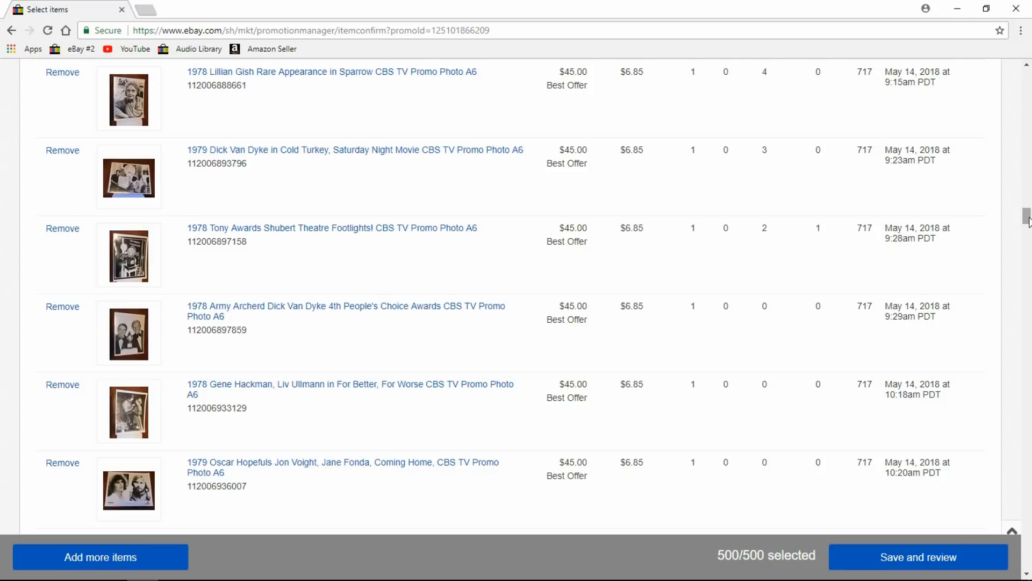
drag(1028, 221, 1028, 221)
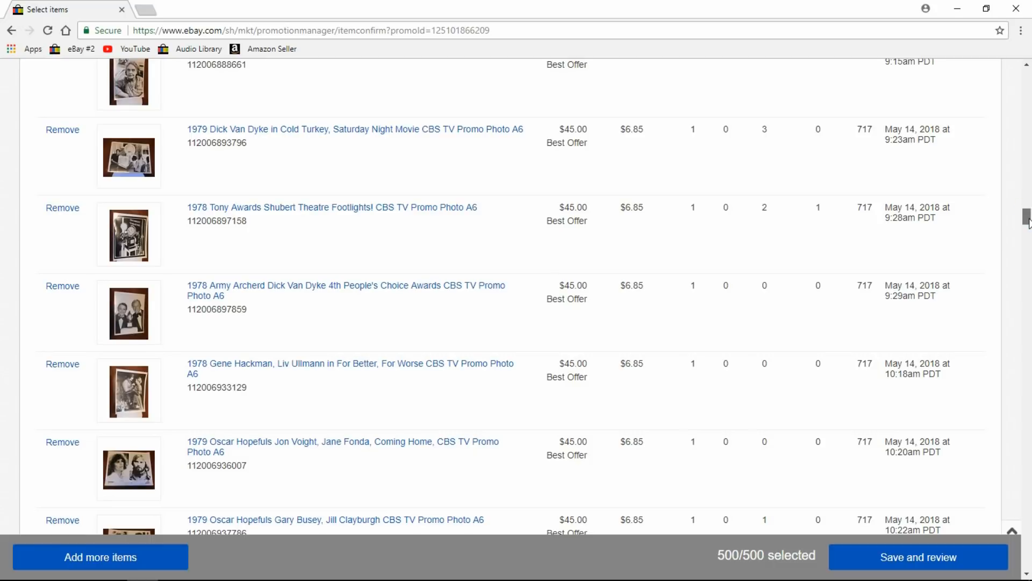
drag(1027, 221, 1024, 428)
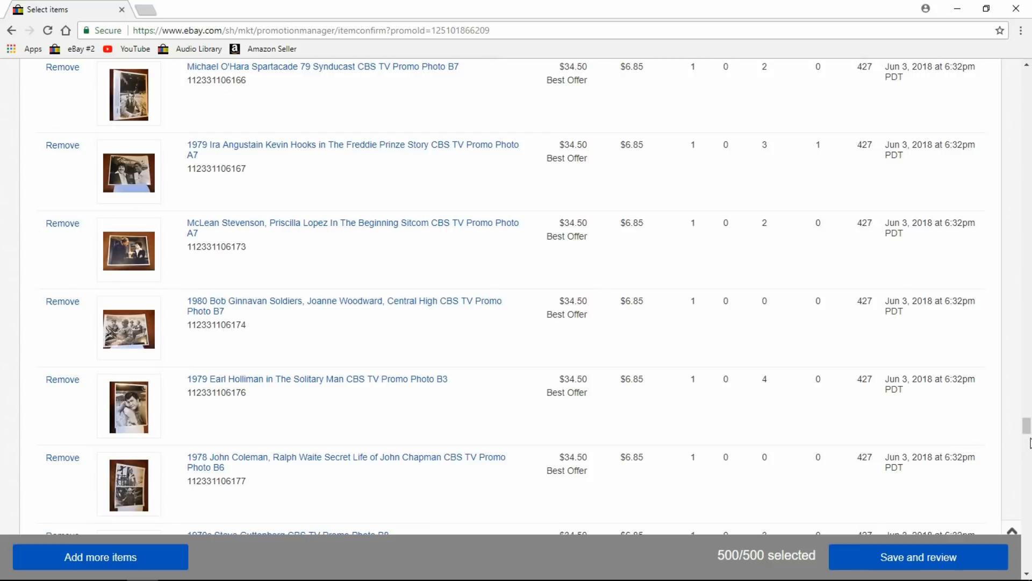
drag(1026, 430, 1018, 566)
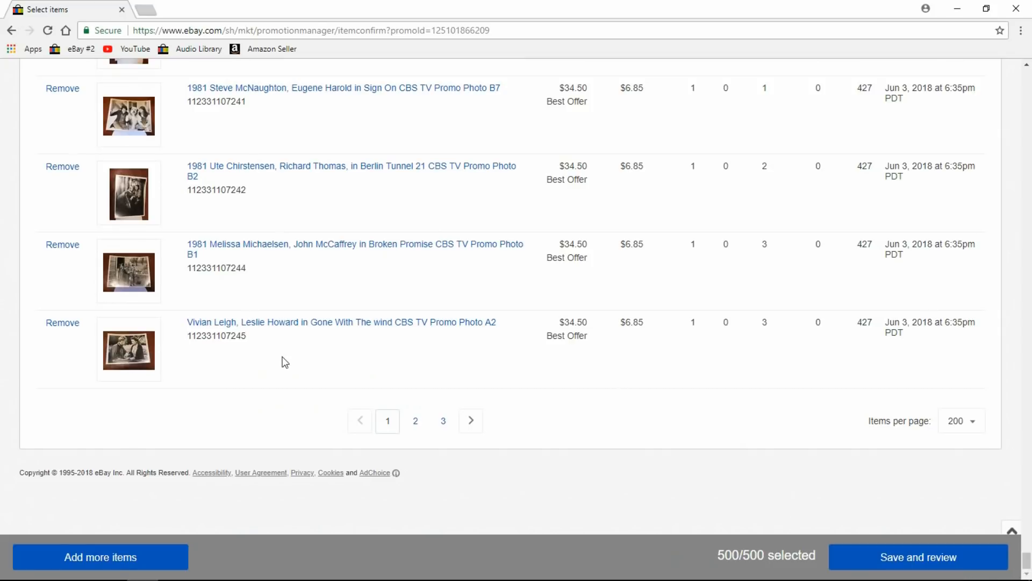
click(946, 561)
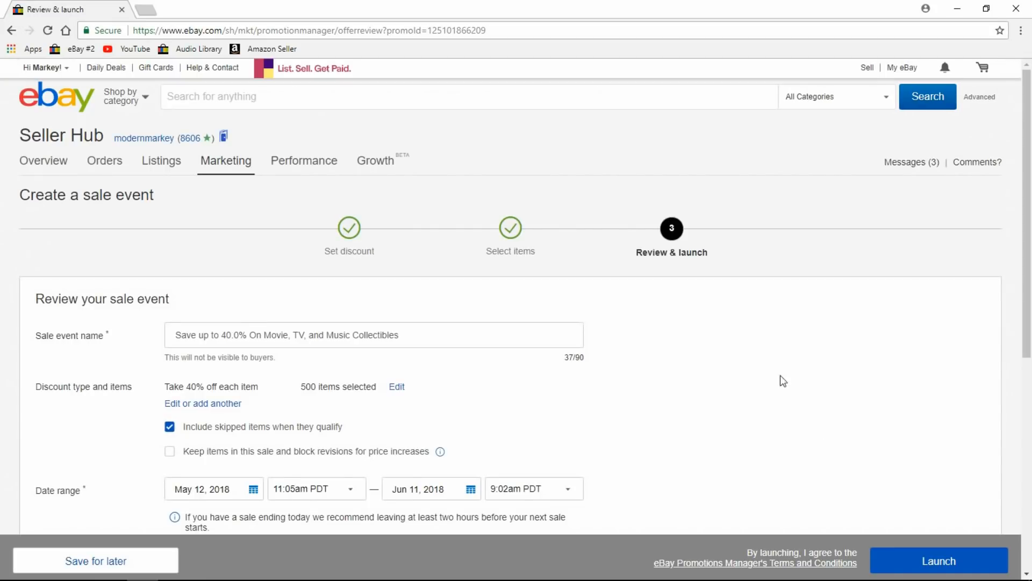
Check the 40% Movie, TV, and Music Collectibles sale details, currently ending Jun 11, 2018.
drag(1025, 139, 1009, 373)
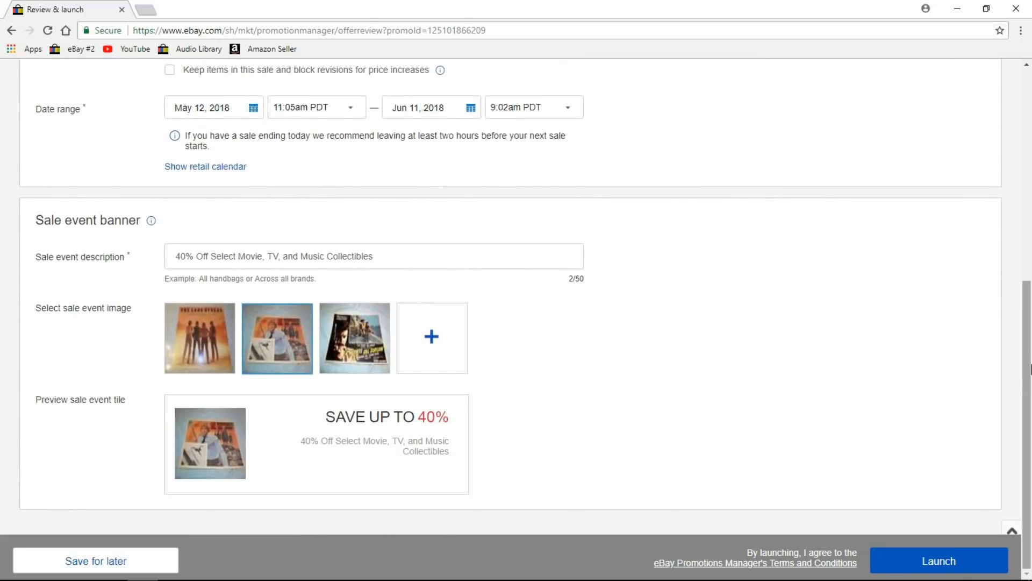
drag(1020, 359, 1031, 217)
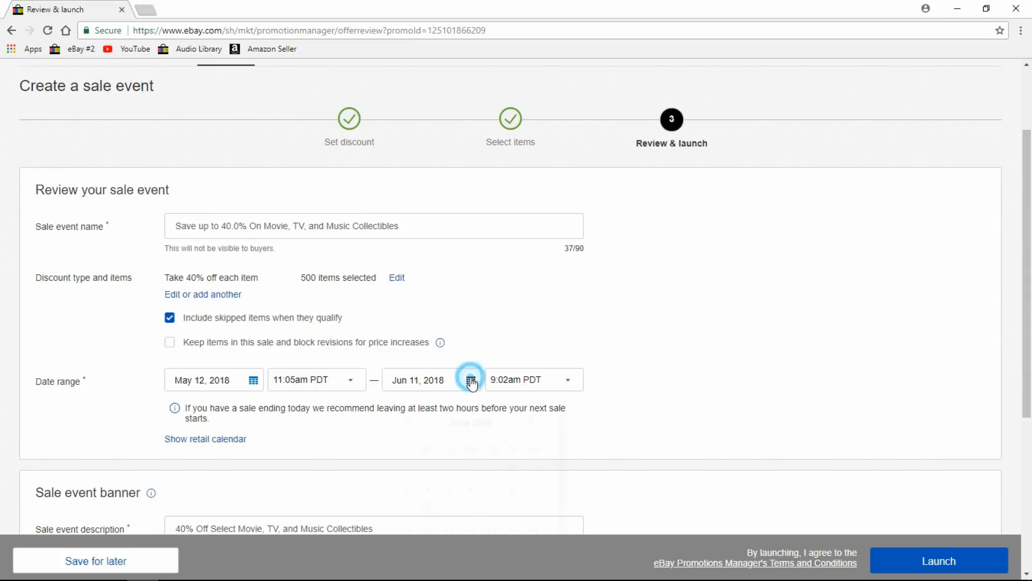
Change the copied sale's end date to June 1, 2018, then view its banner.
click(470, 379)
click(513, 468)
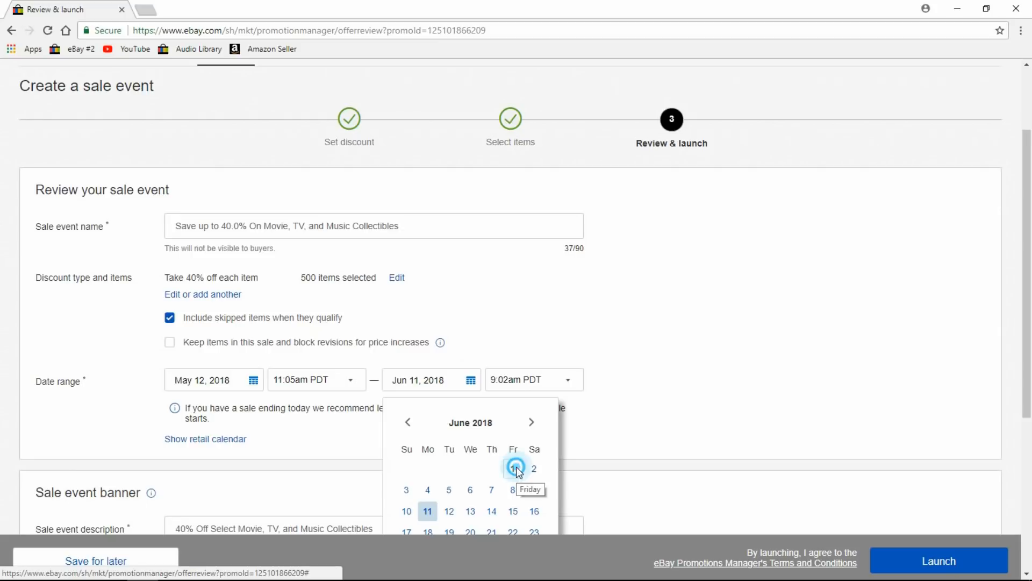
click(777, 284)
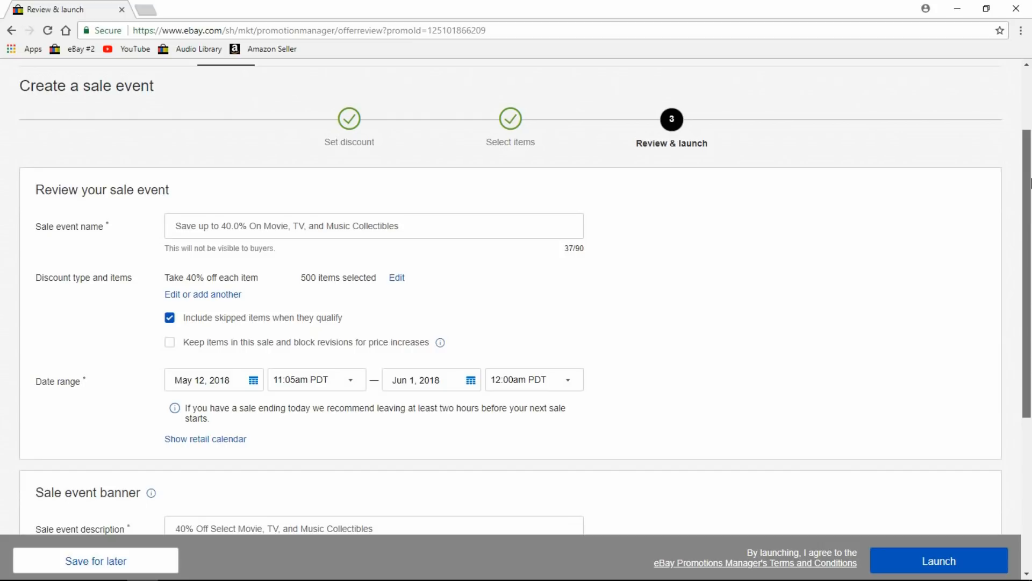
scroll(1031, 183, down, 5)
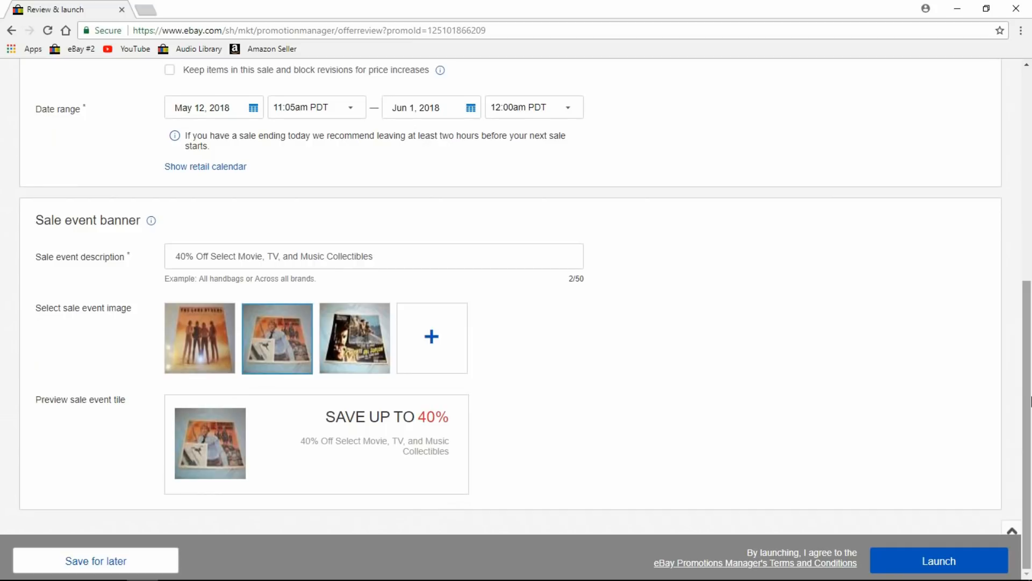
Launch the 40% Movie, TV, and Music Collectibles sale running May 12 to Jun 1, 2018.
click(955, 562)
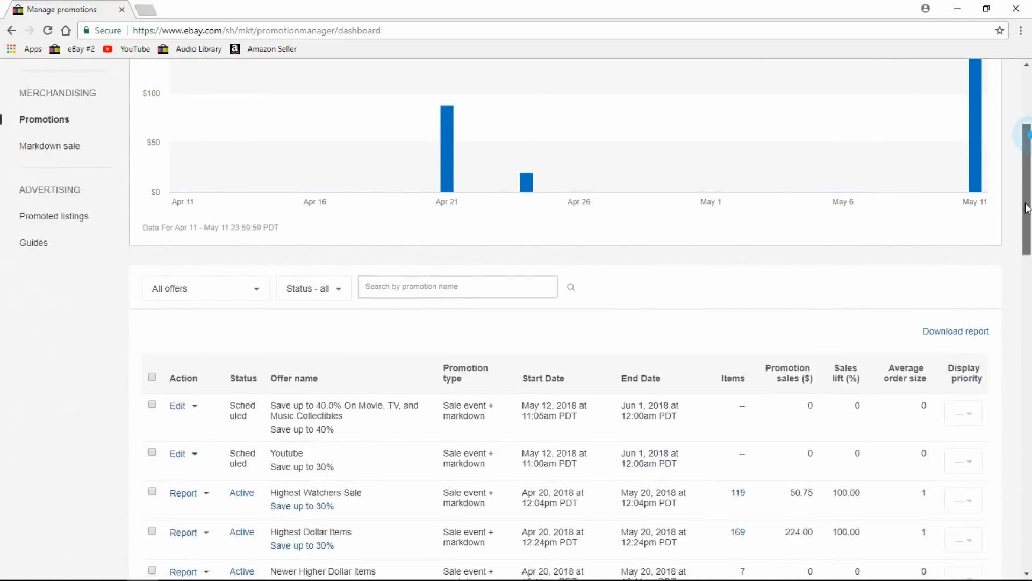
scroll(1026, 275, down, 9)
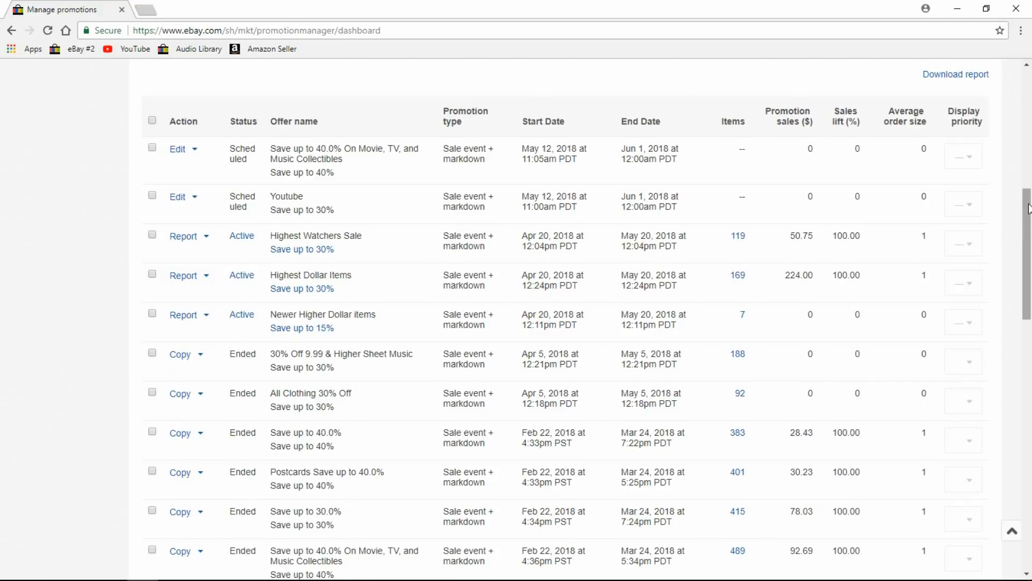
mouse_move(1028, 208)
mouse_down()
mouse_move(988, 477)
mouse_move(1026, 323)
mouse_move(1027, 194)
mouse_up()
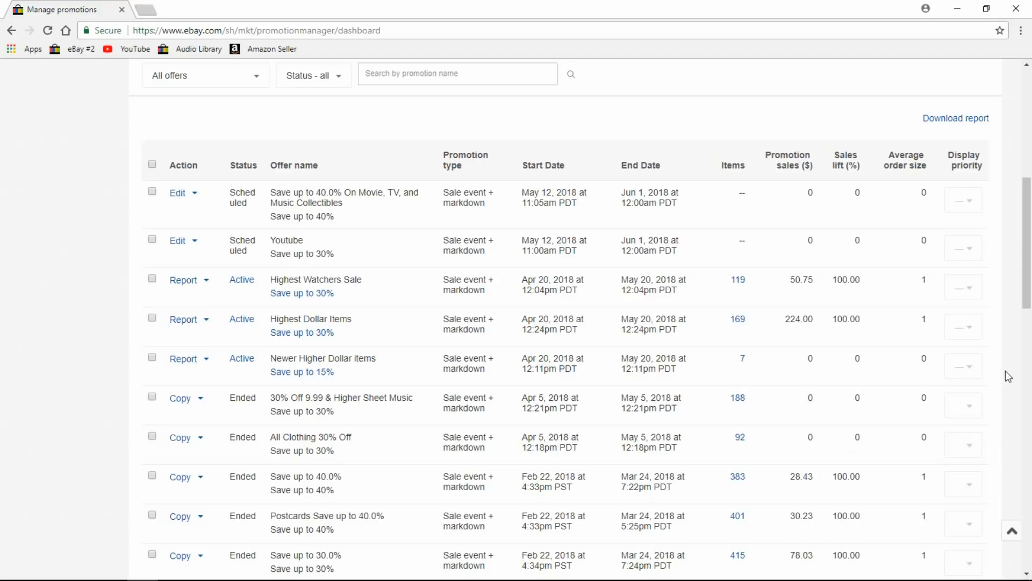
drag(1031, 258, 1031, 137)
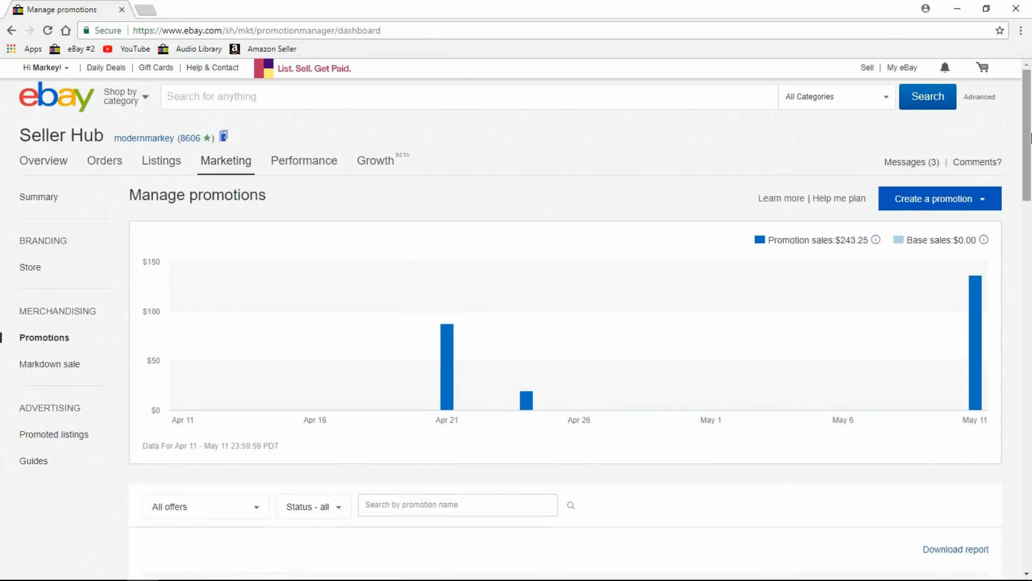
Go to the Promoted listings dashboard, which shows 2 campaigns and 0 listings promoted.
click(983, 200)
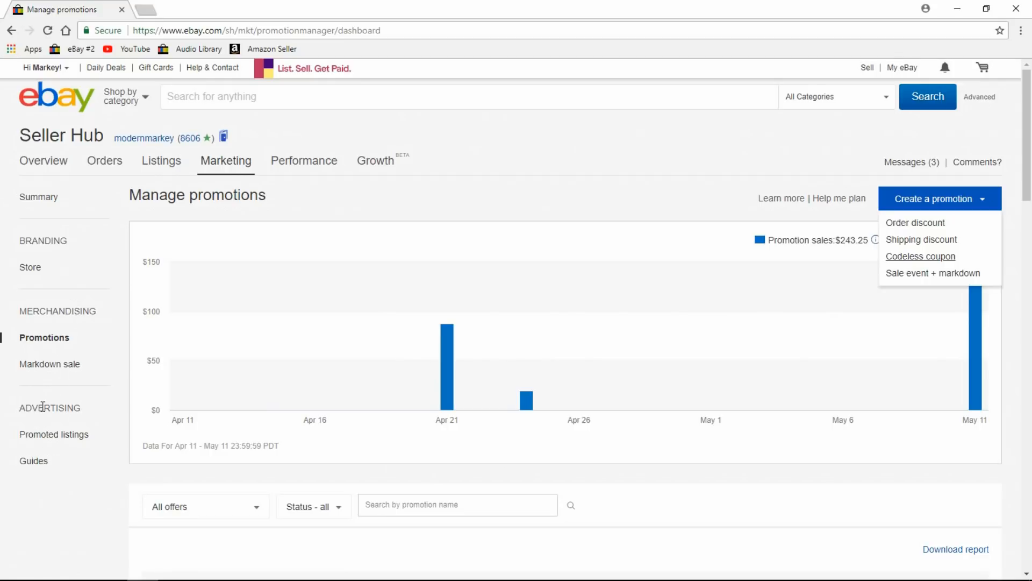
click(70, 434)
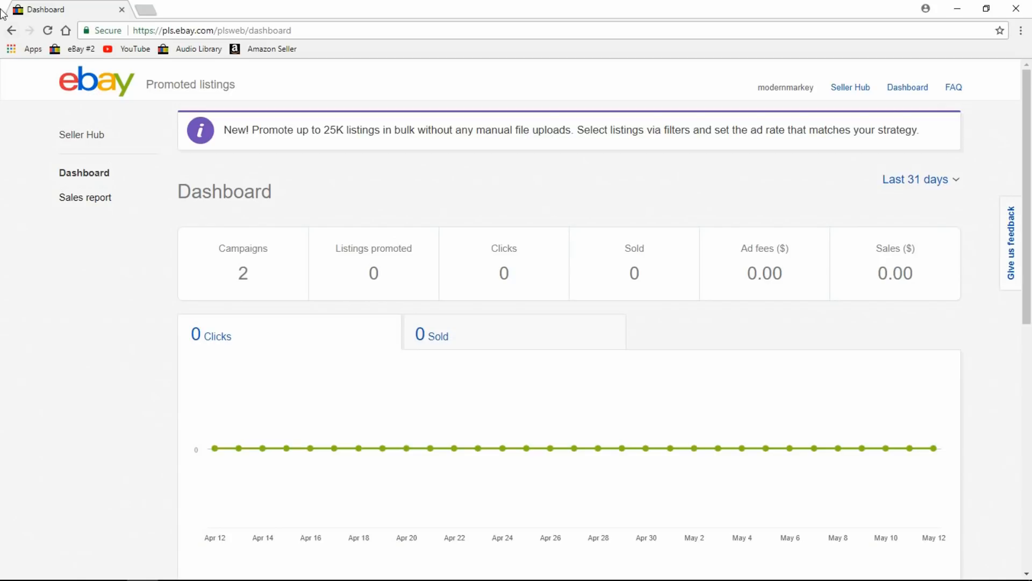
Return to the Seller Hub Manage promotions page with the browser's Back button.
click(9, 31)
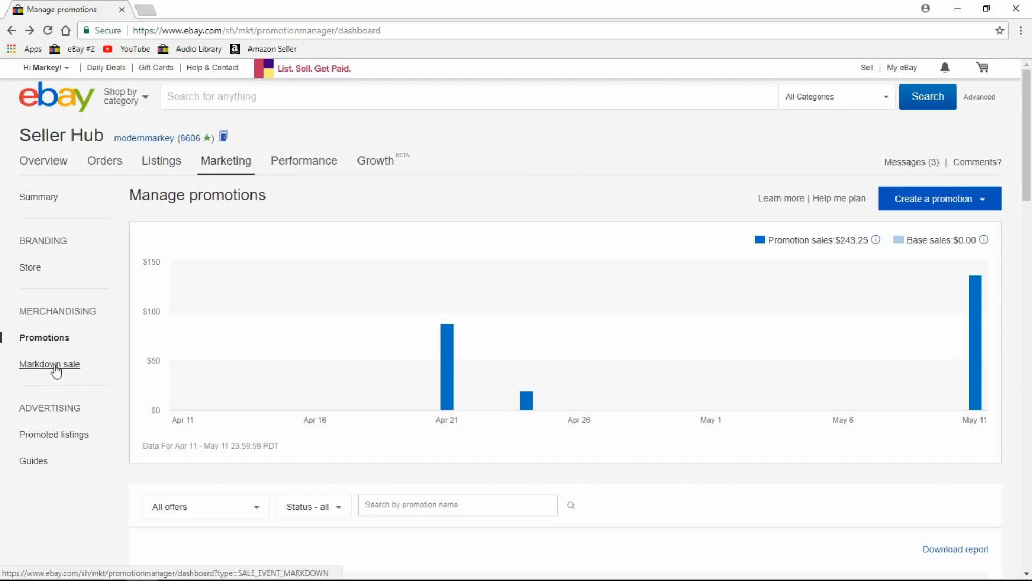
Reopen the Promoted listings dashboard from the Seller Hub sidebar.
click(1030, 217)
drag(1029, 217, 1030, 50)
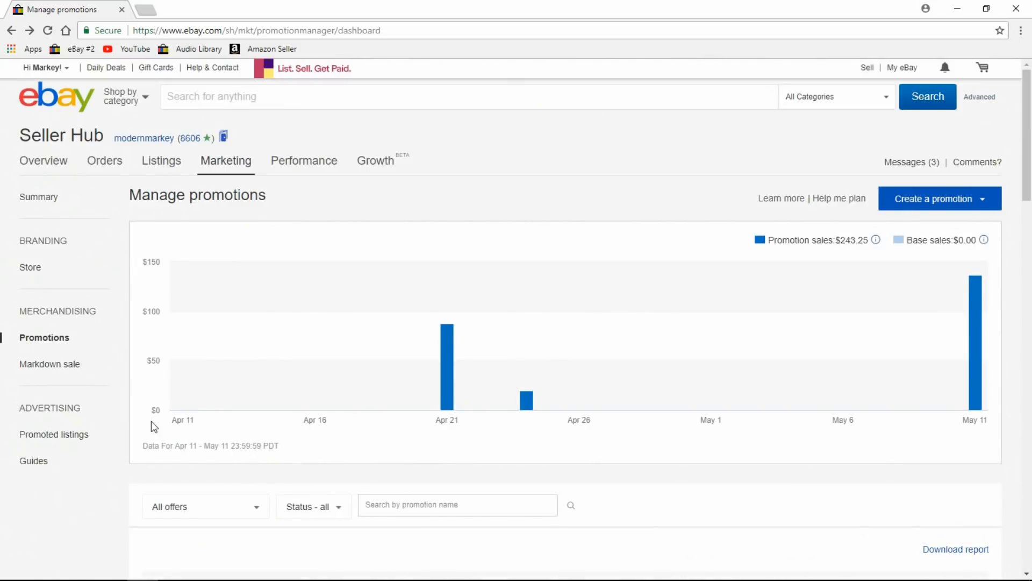
click(66, 435)
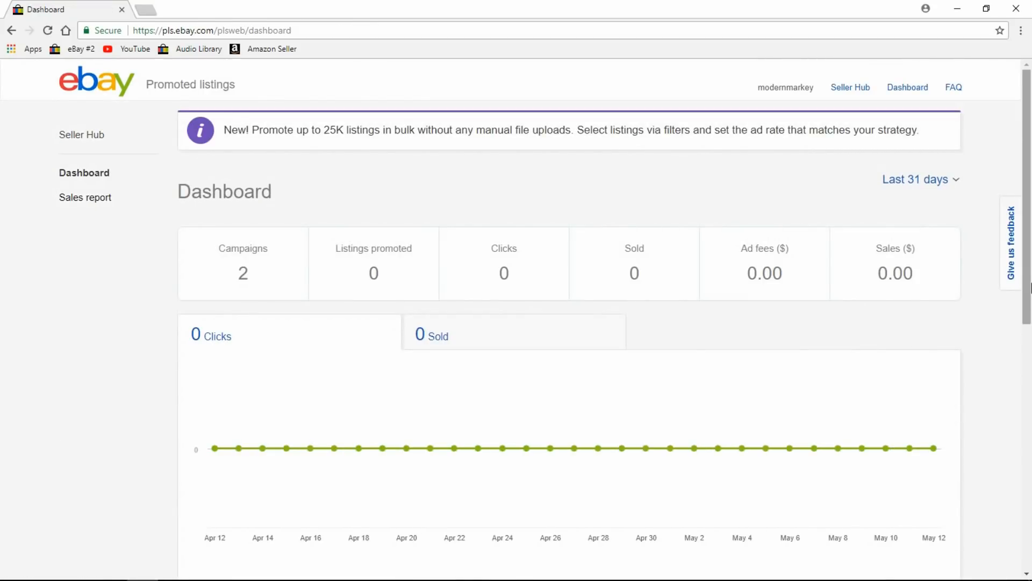
Start a new Promoted Listings campaign from the Campaigns section.
scroll(663, 244, down, 8)
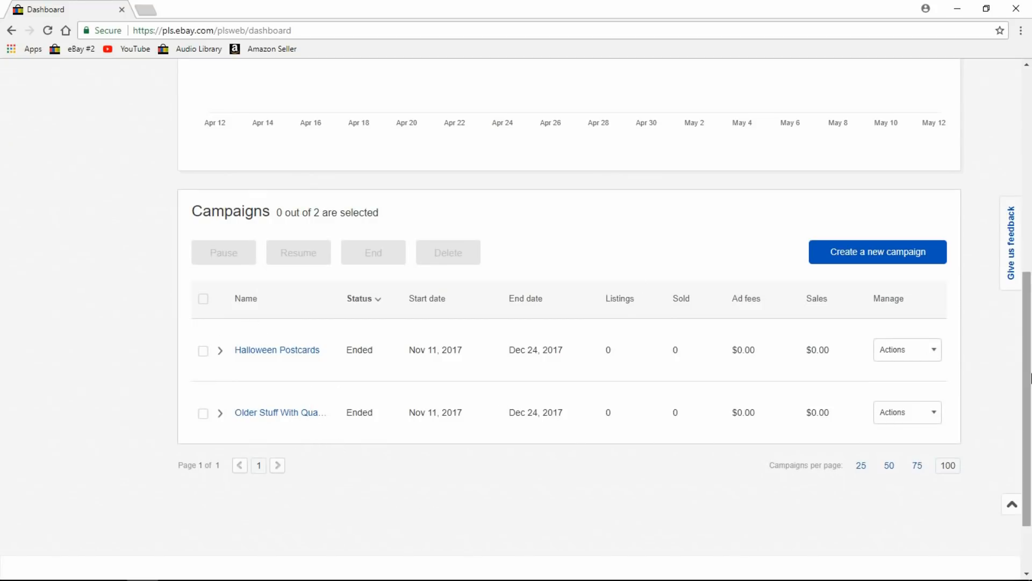
click(873, 258)
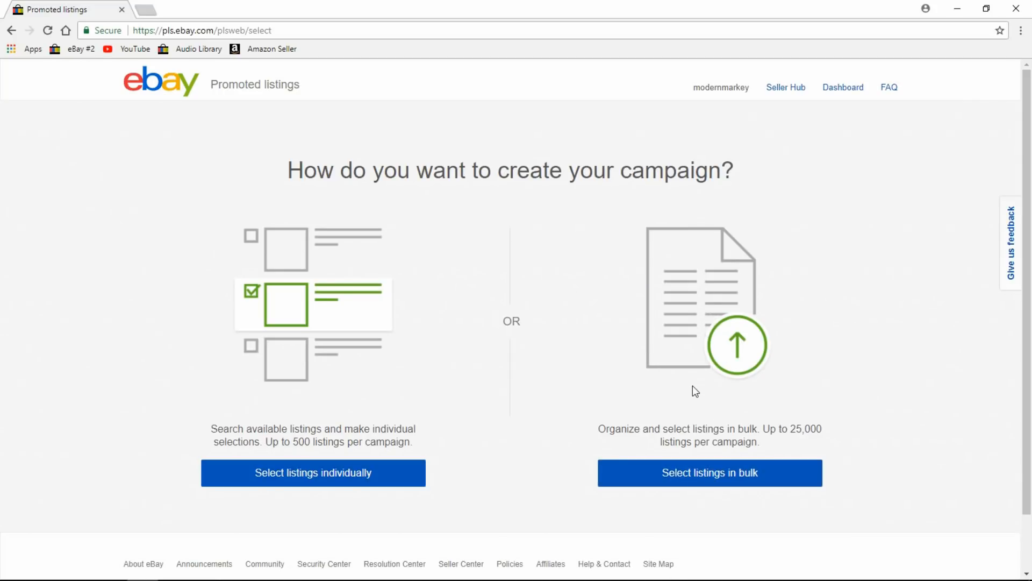
Pick the Circa 1920 Order of Eastern Star mug as the single listing and advance to its ad-rate step.
click(304, 475)
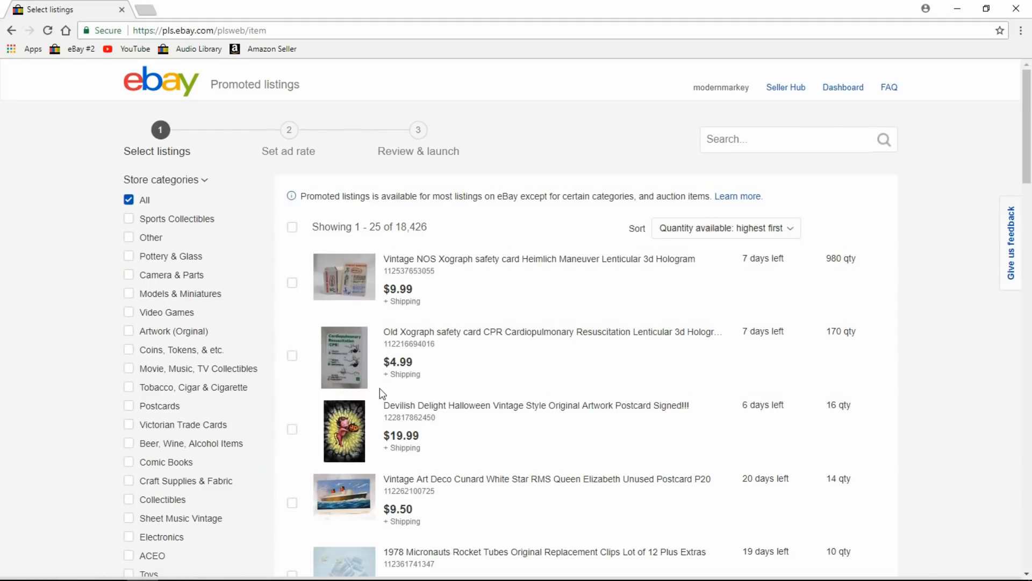
drag(1030, 115, 1030, 199)
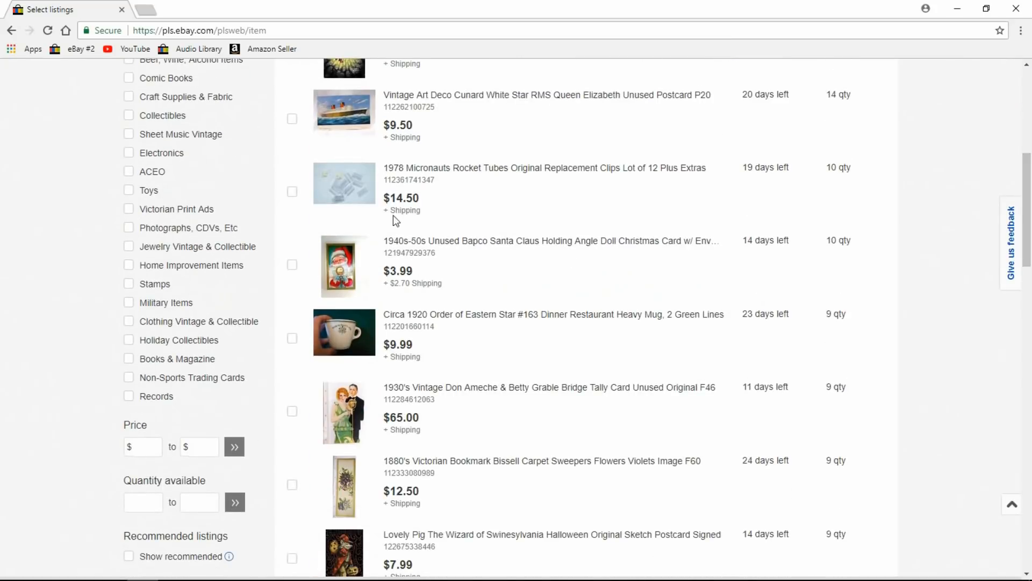
click(291, 338)
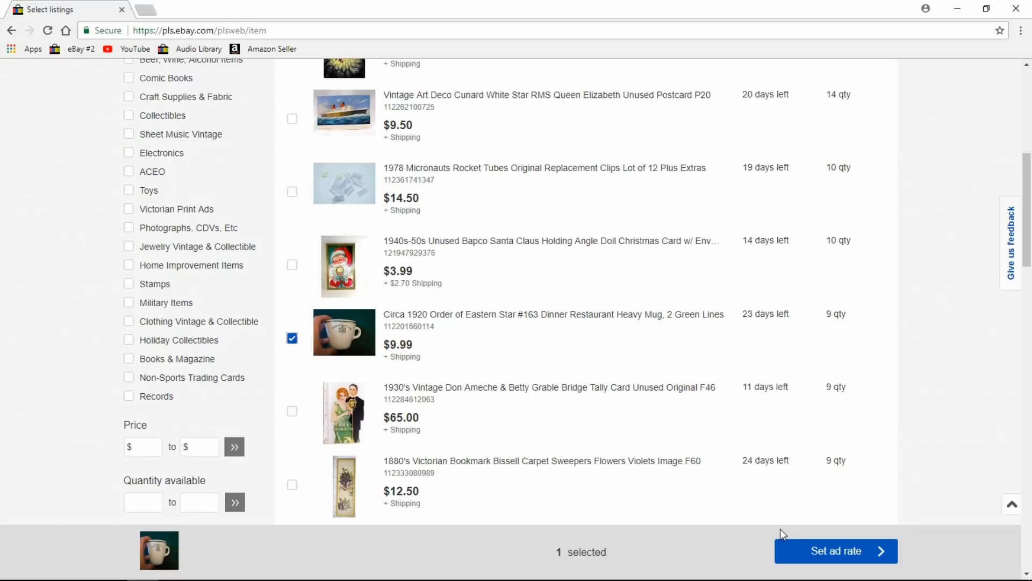
click(821, 562)
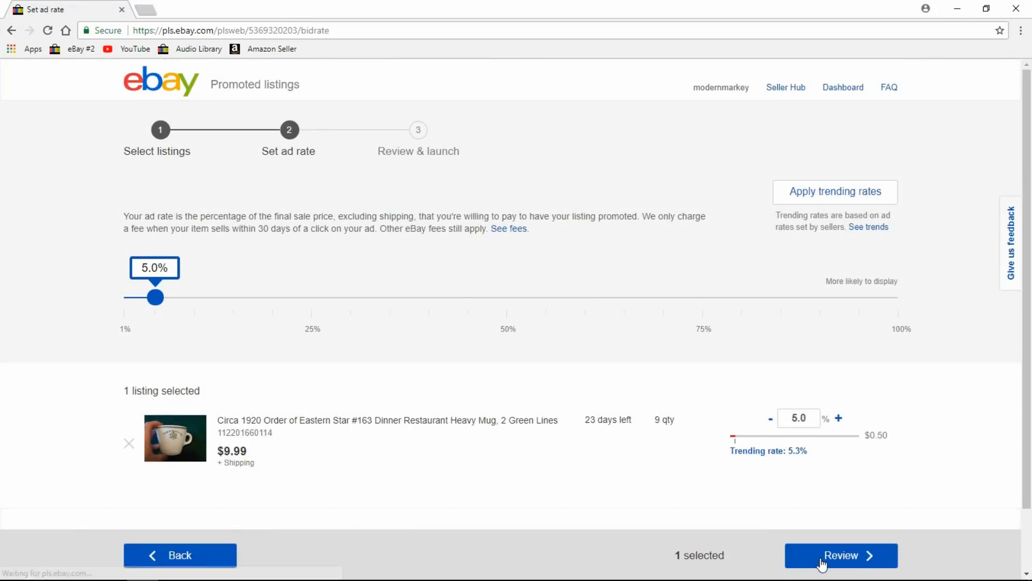
Raise the Eastern Star mug's ad rate from 5% to 18% and proceed to Review & launch.
drag(155, 297, 257, 308)
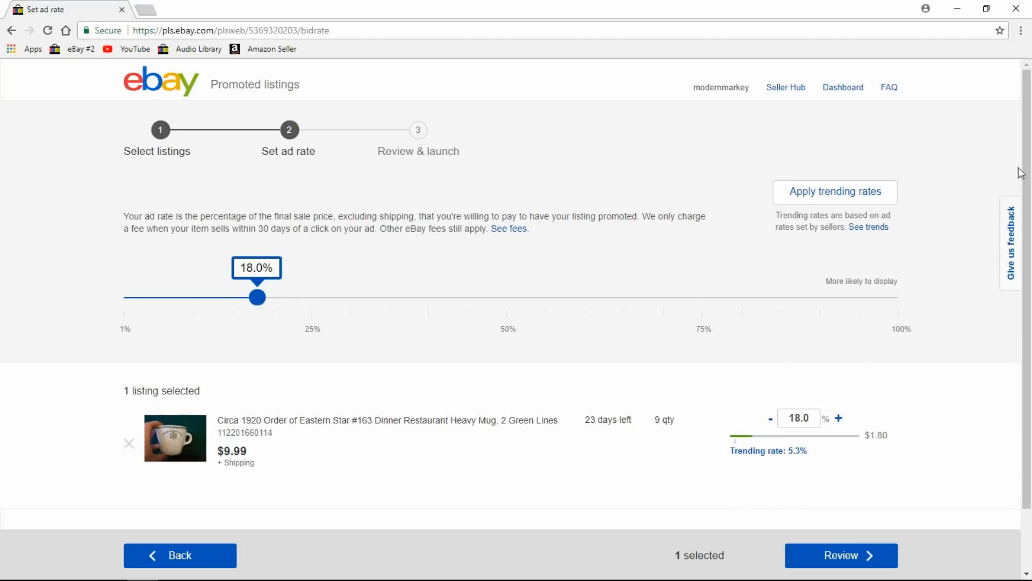
scroll(1028, 267, down, 2)
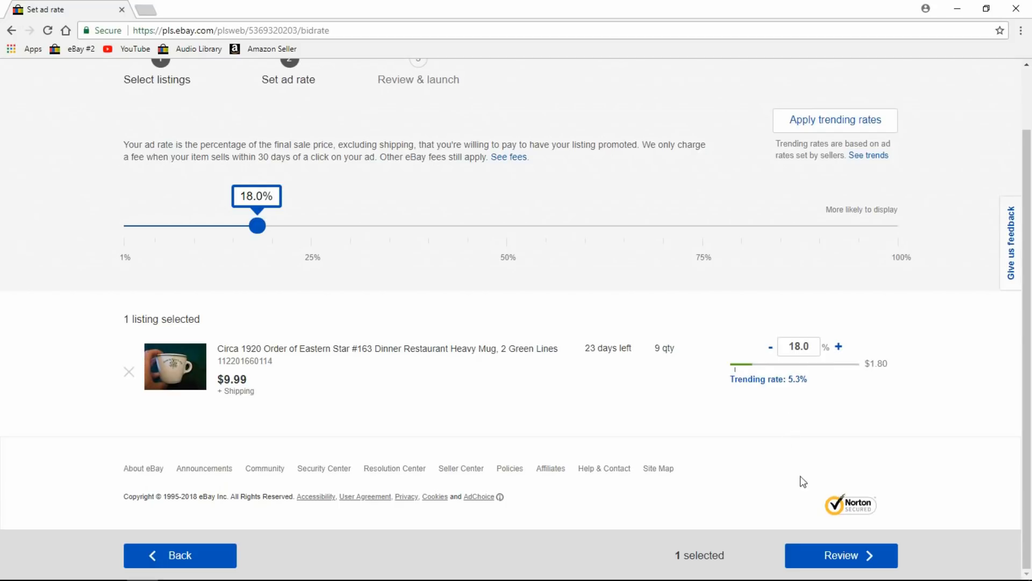
click(842, 559)
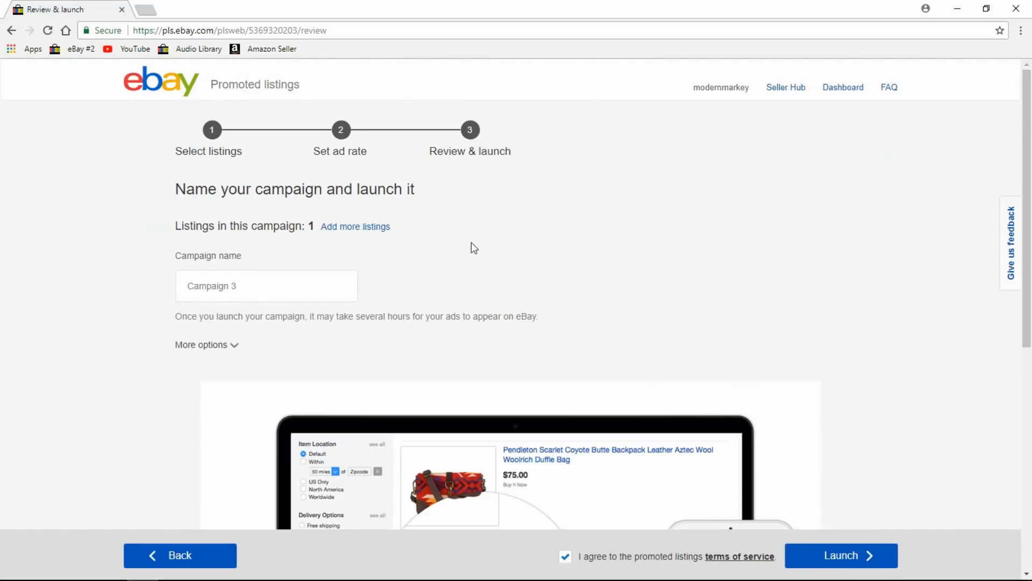
Replace the default campaign name with 'youtube mug' and launch the campaign.
triple_click(284, 285)
text(yo)
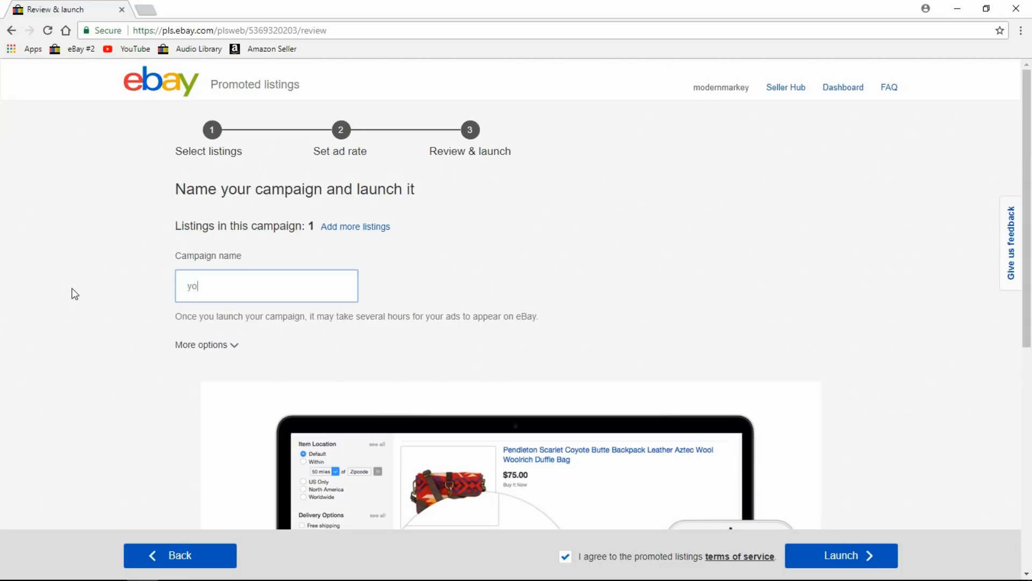
text(utube mug)
drag(1026, 142, 1029, 385)
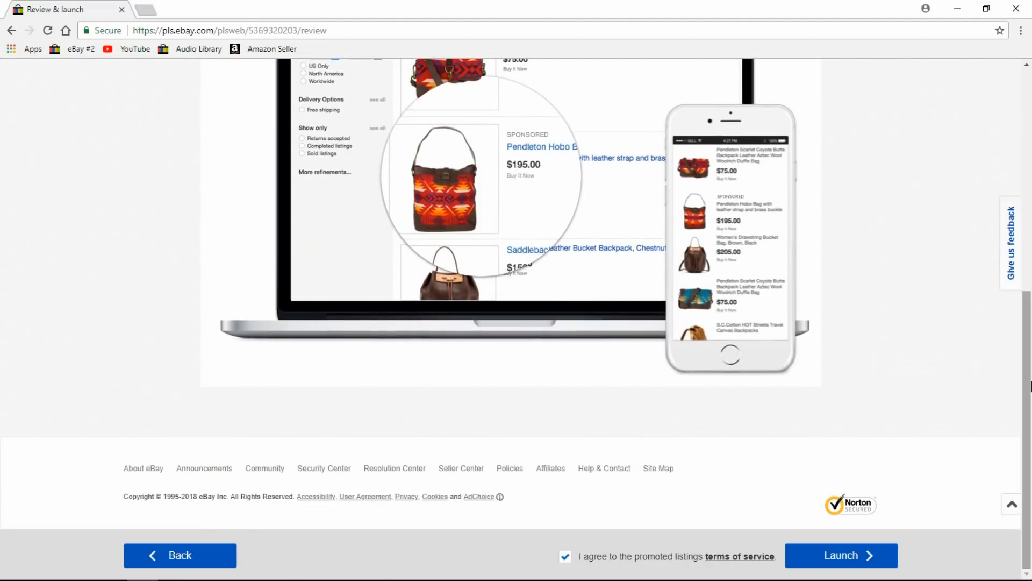
click(855, 549)
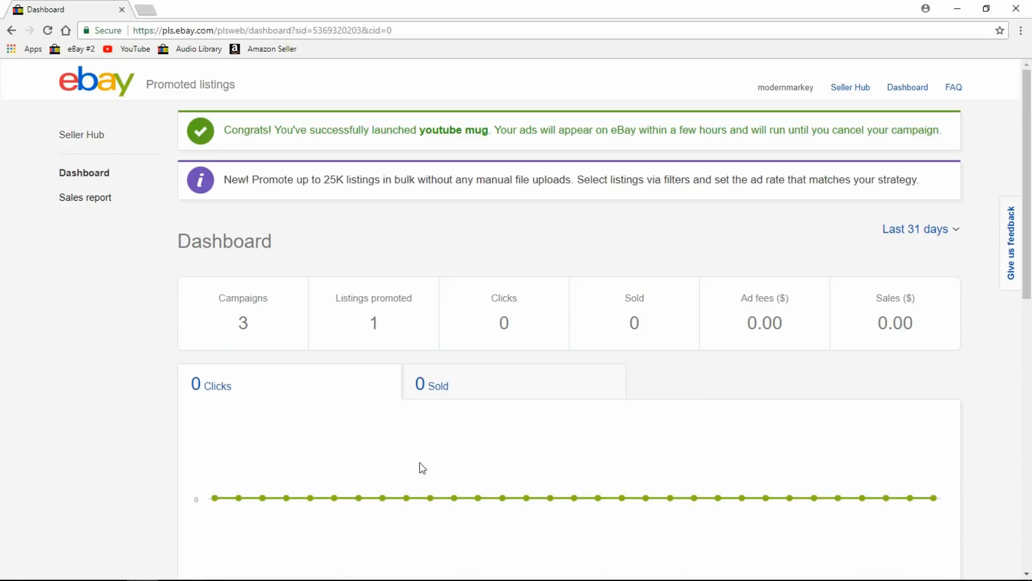
Navigate back through the Promoted Listings pages to the Manage promotions page.
drag(1023, 152, 1030, 119)
click(16, 33)
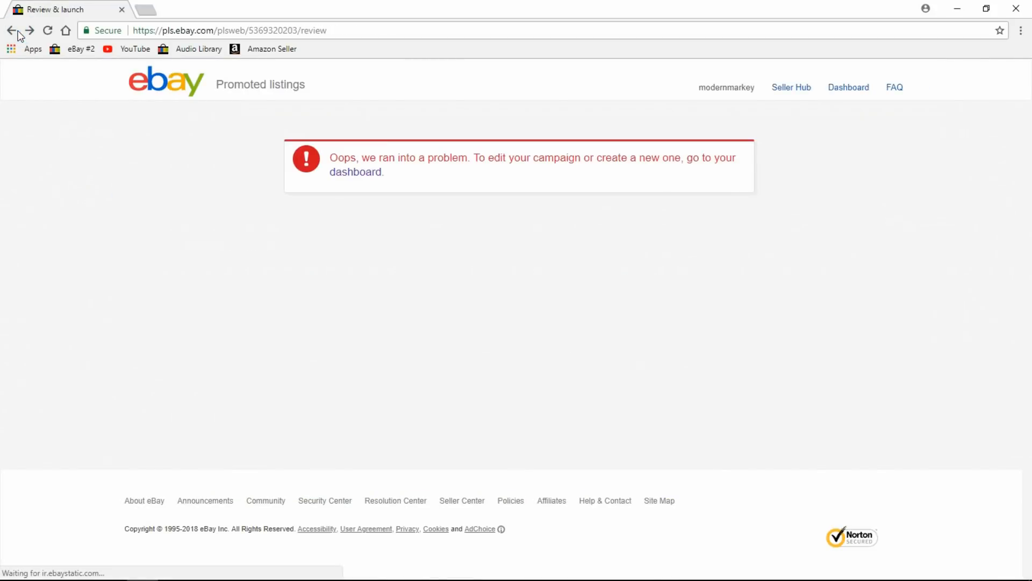
click(14, 32)
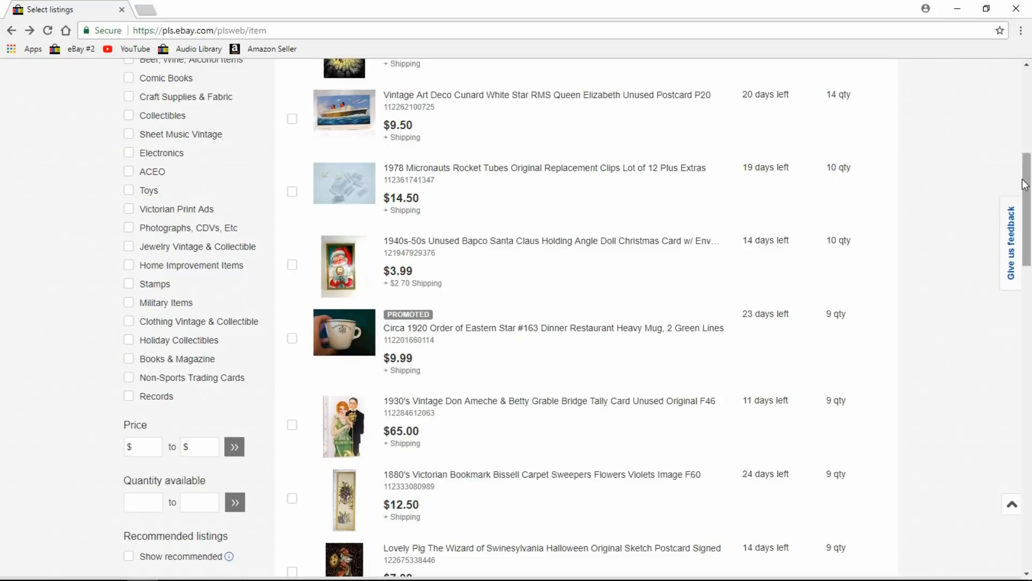
drag(1026, 176, 1027, 55)
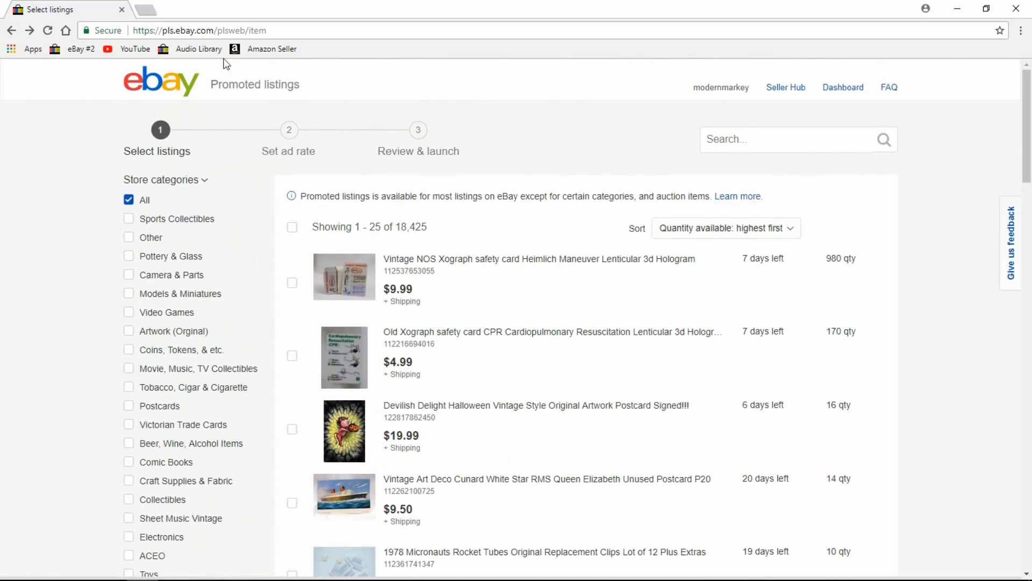
click(19, 30)
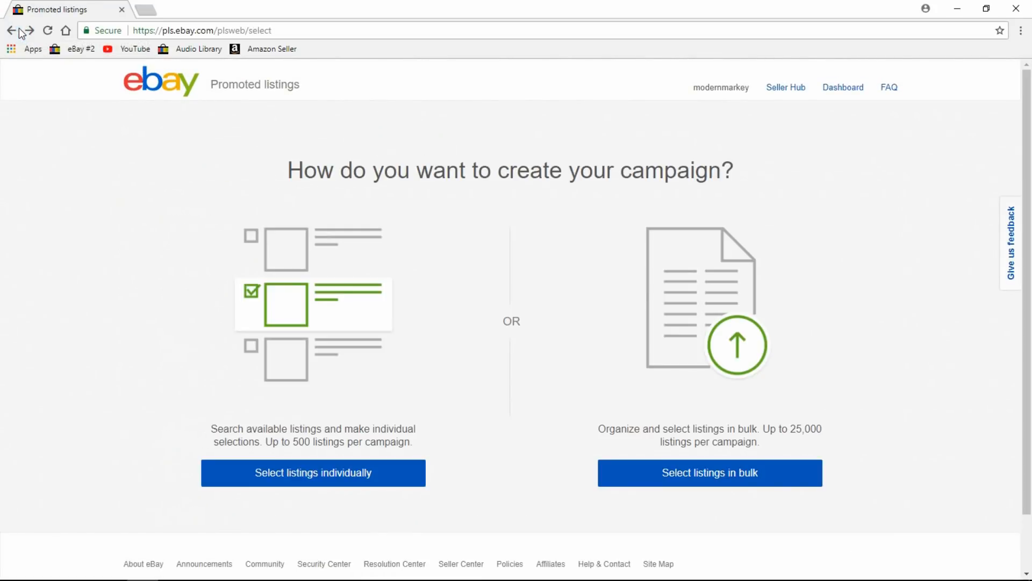
click(18, 30)
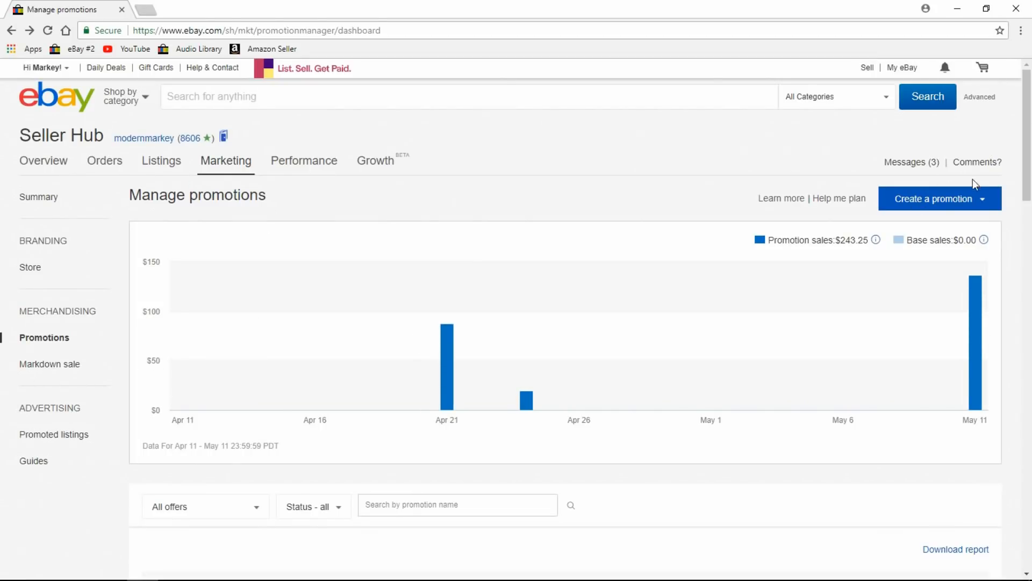
Open the Create a promotion dropdown to show order, shipping, coupon and sale event options.
click(983, 201)
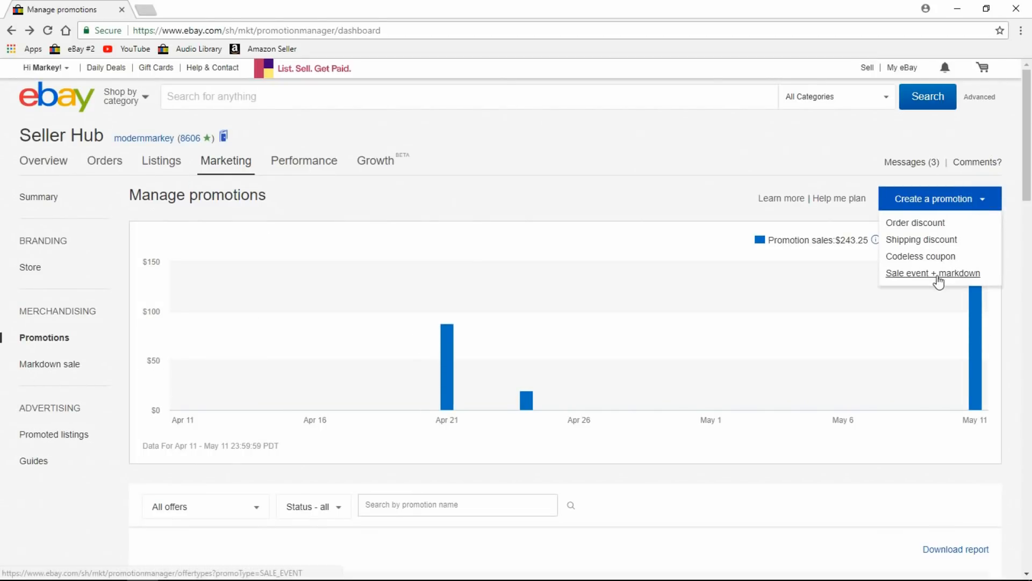